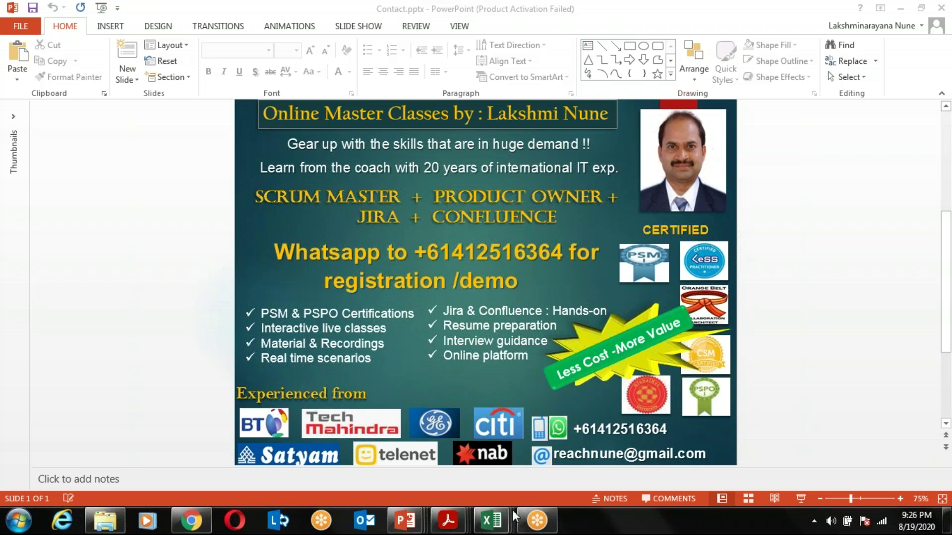
Step: In Chrome, go to LinkedIn Jobs and scroll the saved scrum master job searches to show the rest
left_click(192, 522)
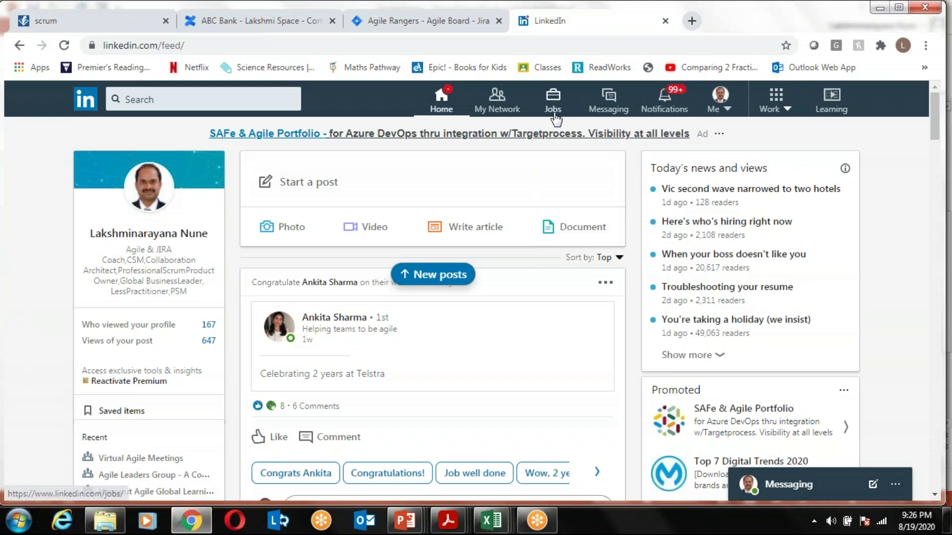
left_click(553, 110)
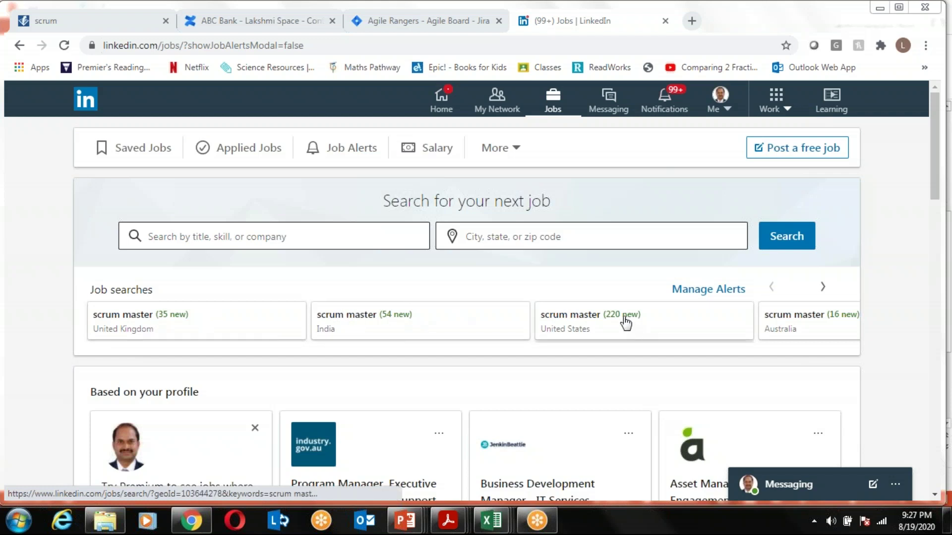
left_click(821, 288)
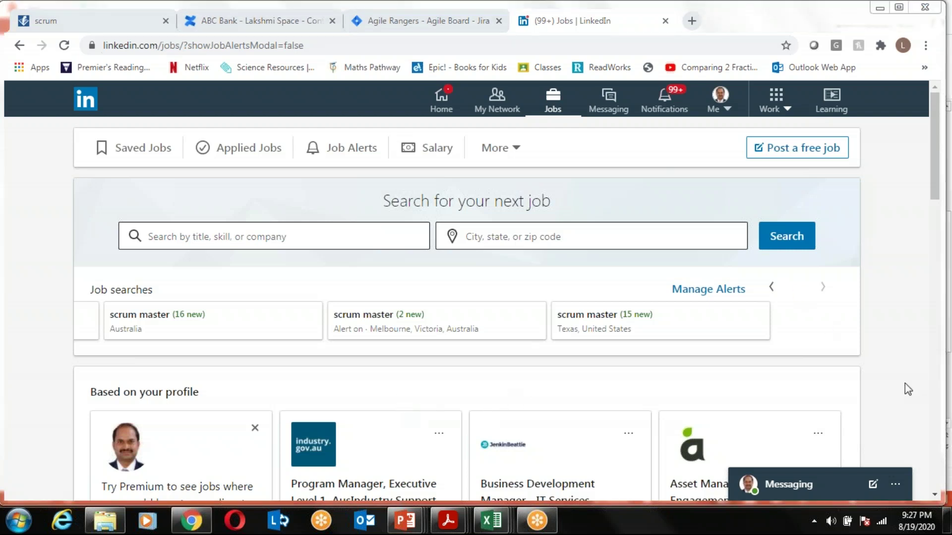
Step: Bring up the Agile Overview deck and view the Waterfall Disadvantages and Agile to rescue slides
mouse_move(405, 521)
left_click(233, 464)
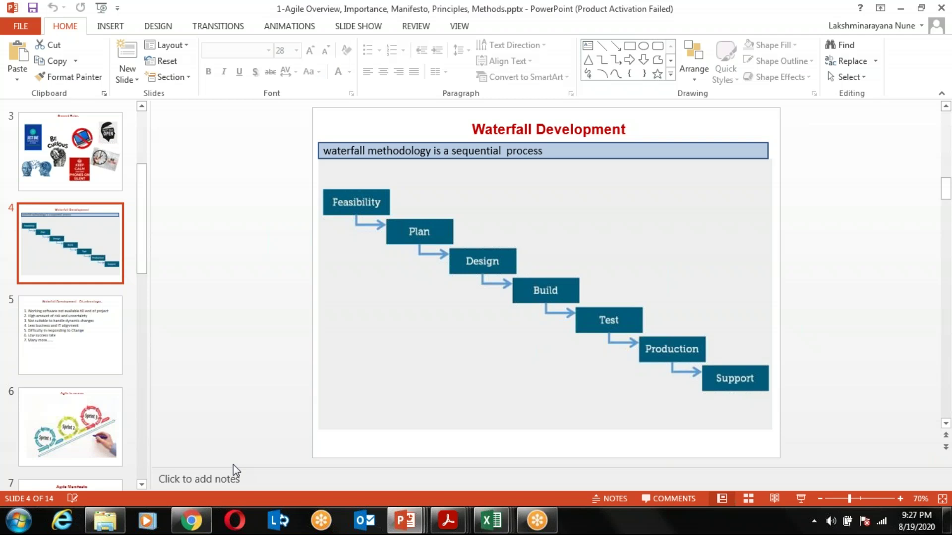
left_click(63, 326)
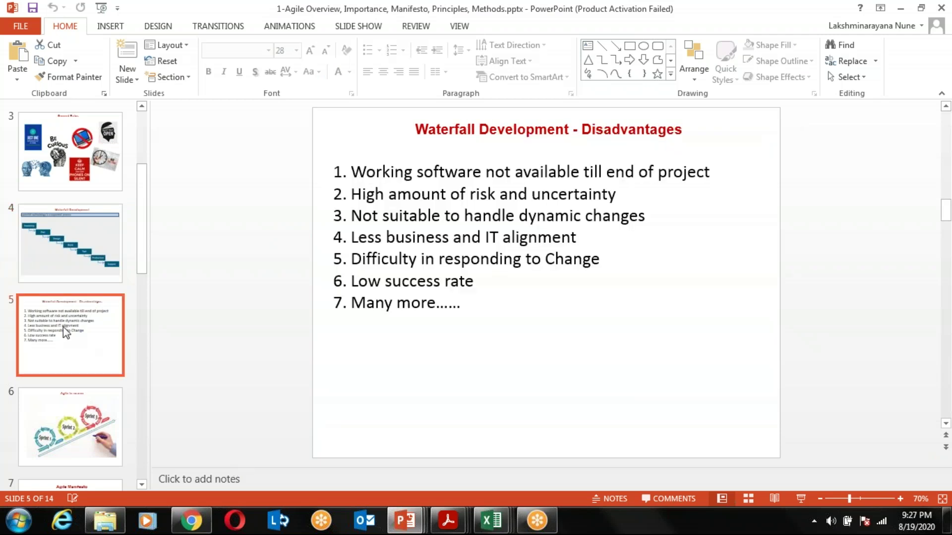
left_click(96, 430)
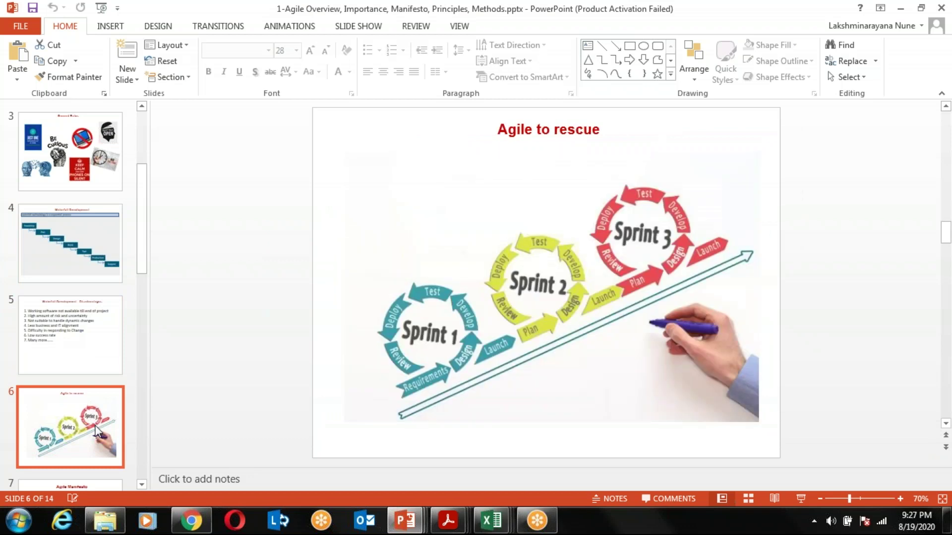
Step: Step through the Agile Manifesto and Principles slides to the Agile Methods and Practices chart
key("Down")
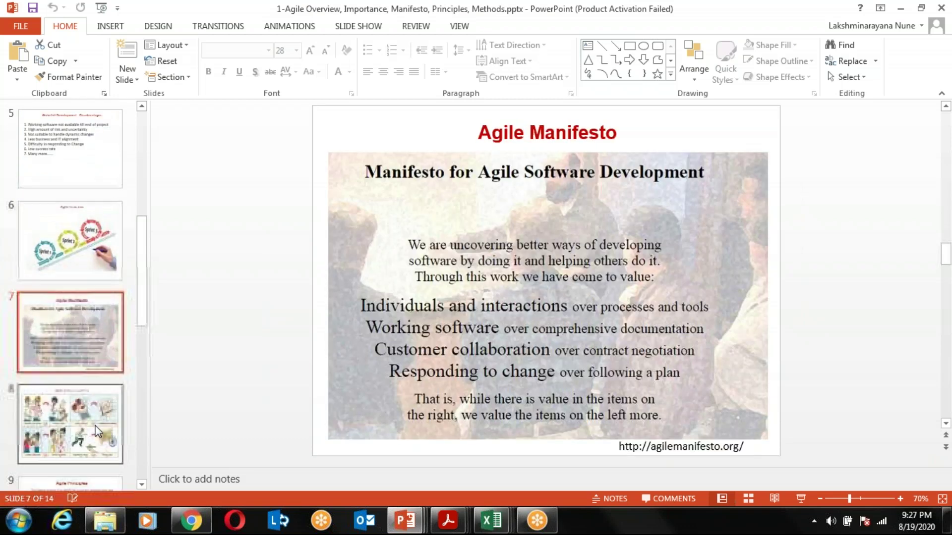
key("Down")
key("Down")
key("Down")
key("Down")
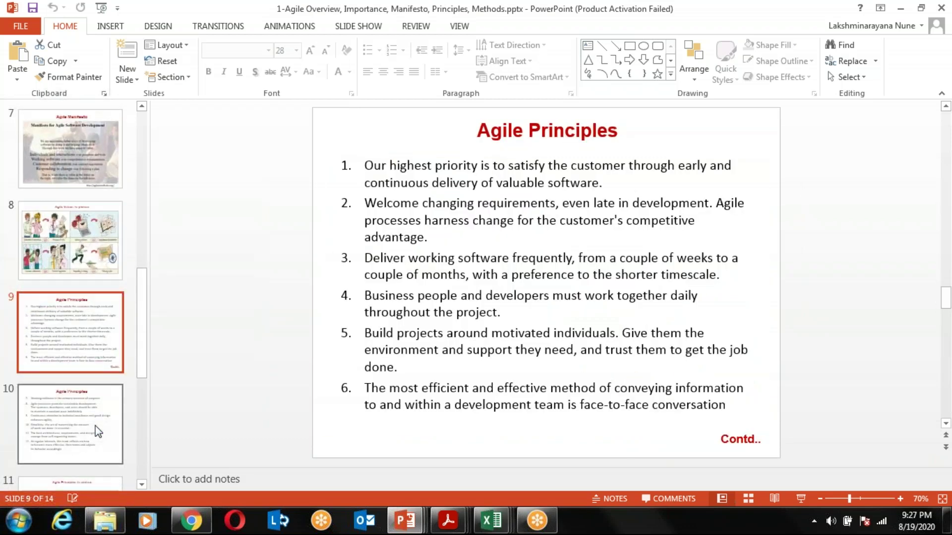
key("Down")
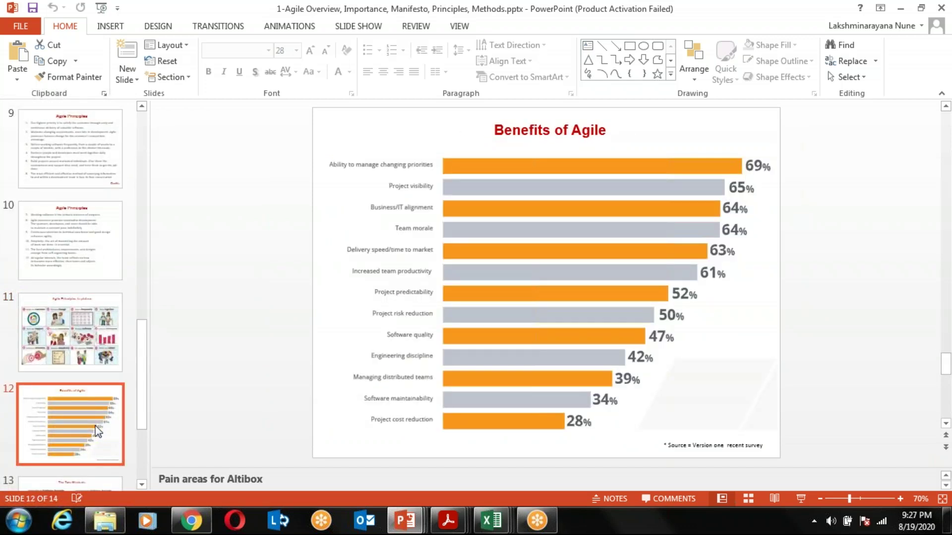
key("Down")
key("Down")
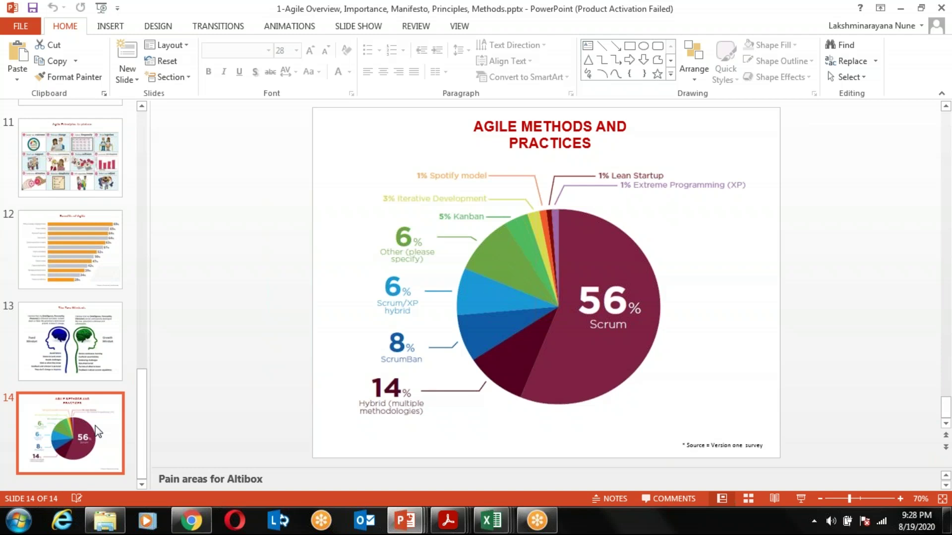
Step: In Explorer, go up to Training - Aug-weekend and open 2-Scrum-Introduction.pptx
left_click(105, 529)
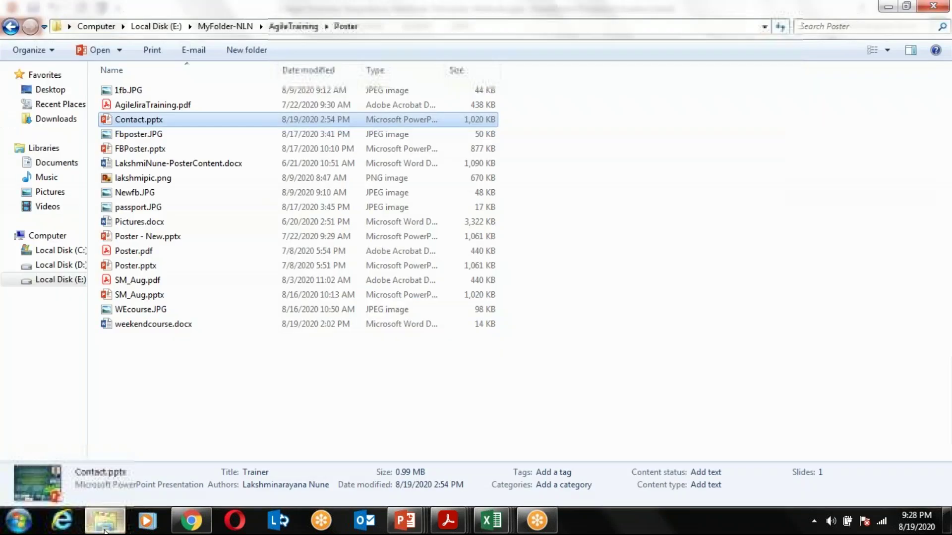
key("BackSpace")
key("Down")
key("Down")
key("Down")
key("Down")
key("Down")
key("Down")
key("Down")
key("Up")
key("Return")
key("Down")
key("Down")
key("Down")
key("Down")
key("Down")
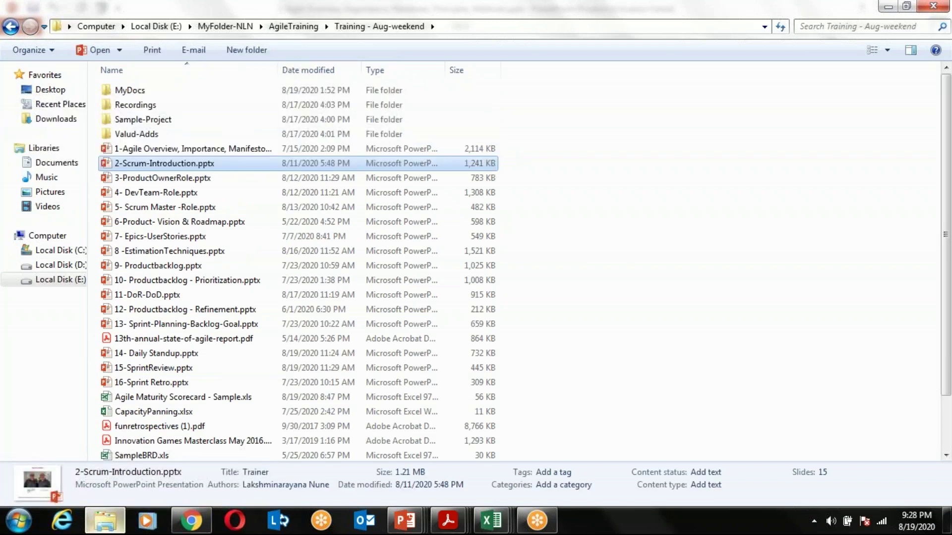
key("Return")
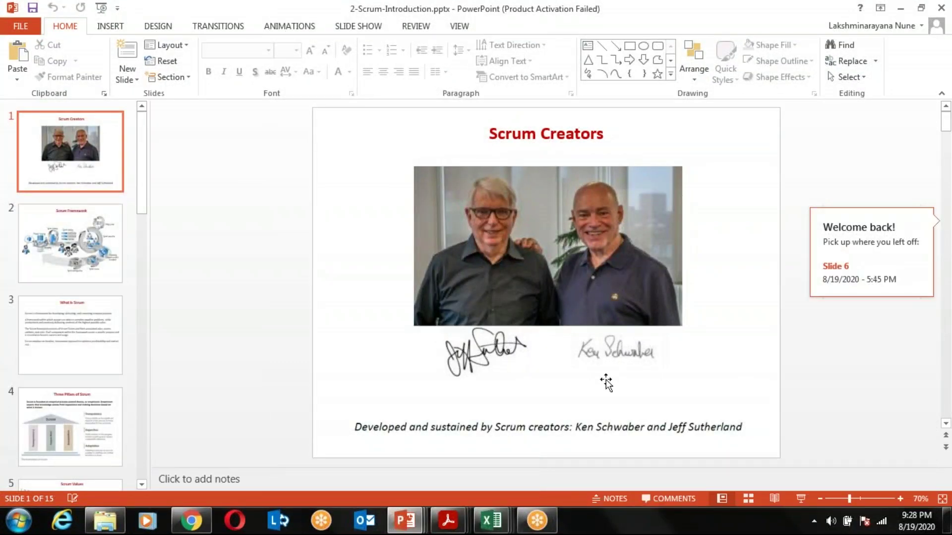
Step: View the What is Scrum, Three Pillars and Scrum Values slides, then switch back to Explorer
left_click(76, 344)
key("Down")
key("Down")
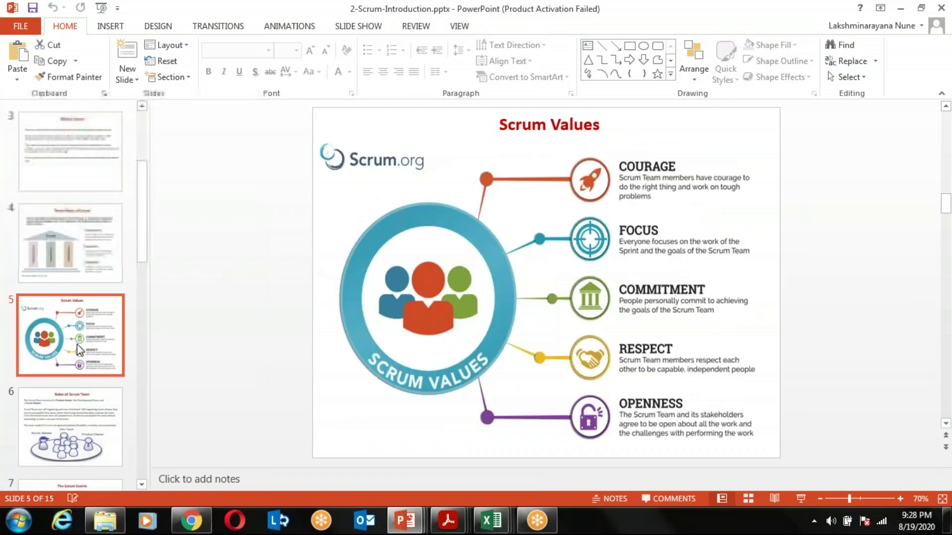
key("Down")
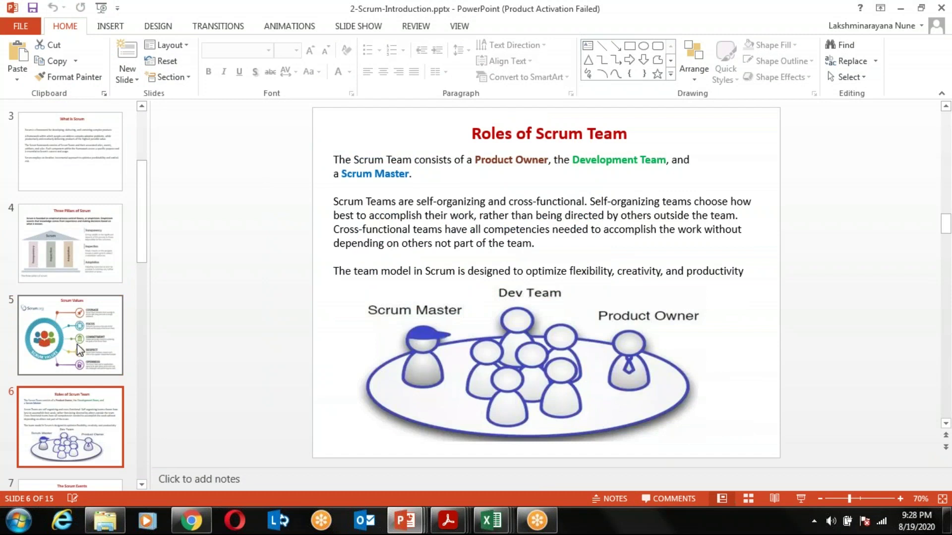
key("alt+Tab")
key("Tab")
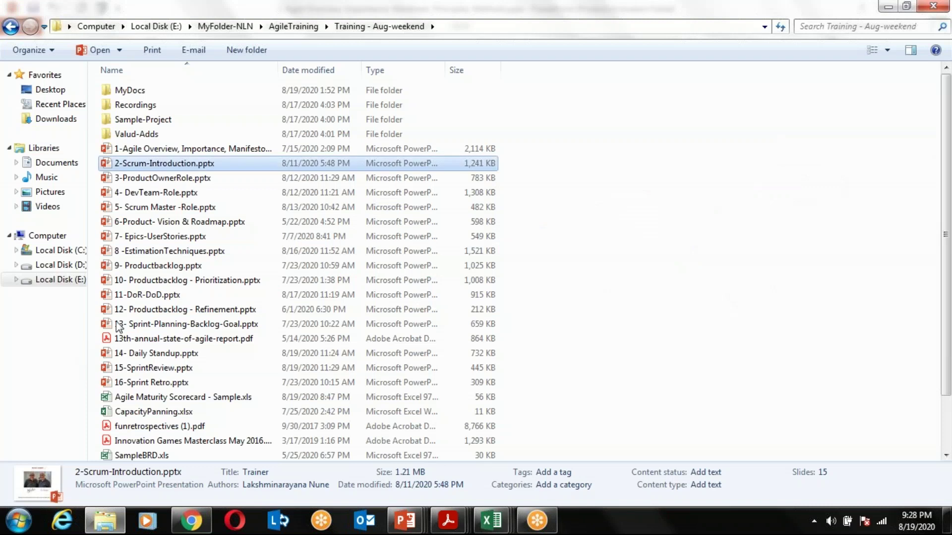
Step: Switch to the Gliffy scrum diagram tab and scroll to the top of the diagram
left_click(179, 530)
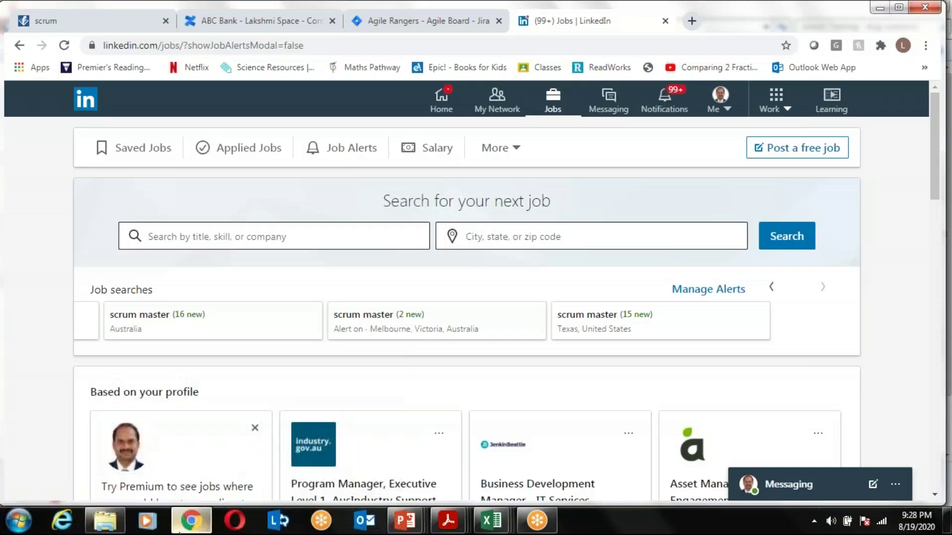
left_click(103, 16)
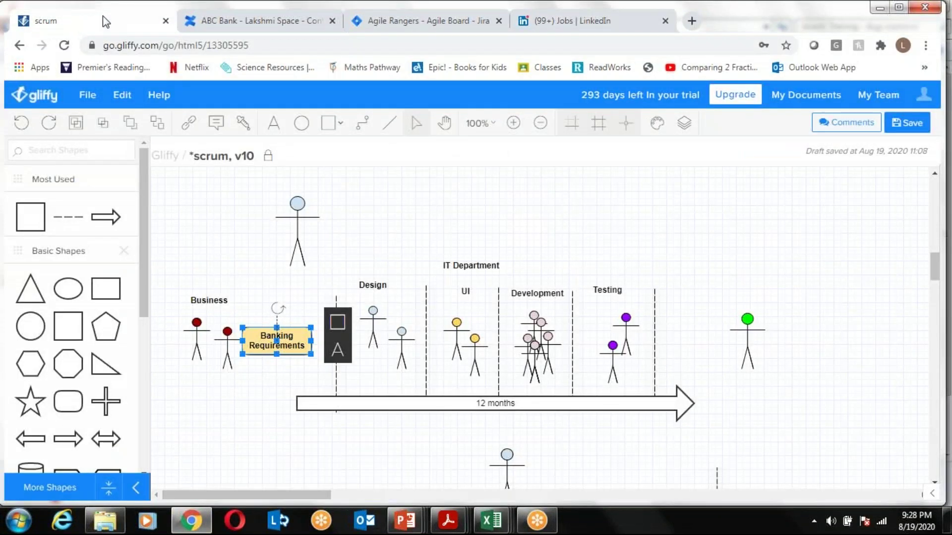
left_click(935, 216)
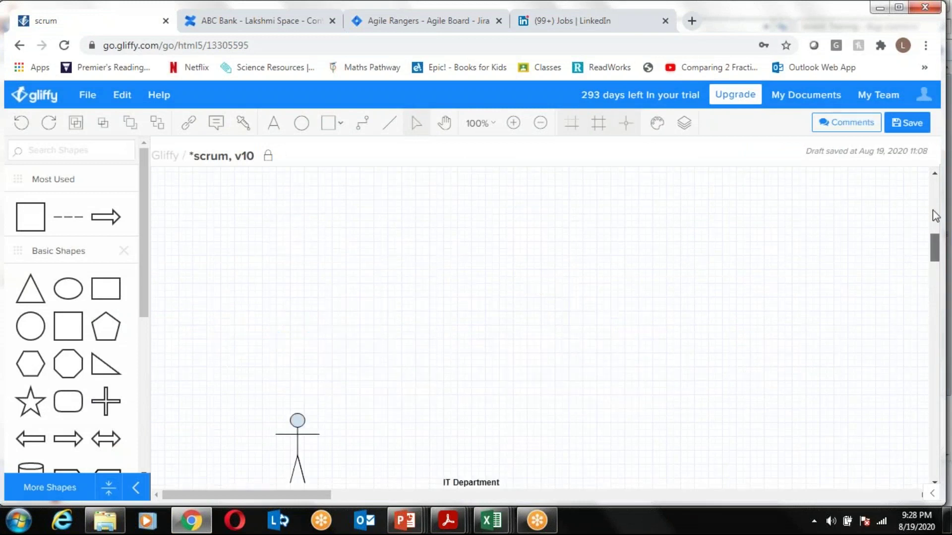
left_click(934, 199)
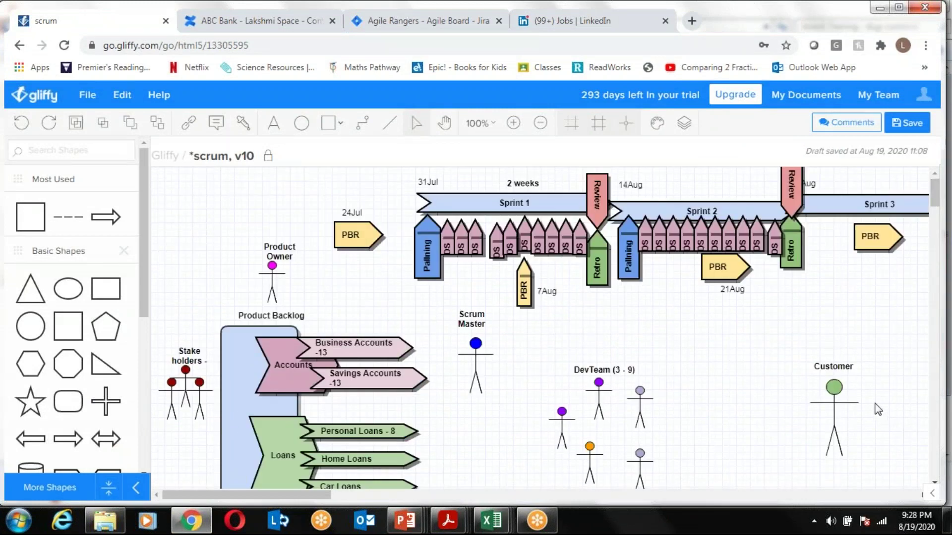
Step: Reposition the Product Owner figure under its label and shift the Business Accounts arrow slightly right
left_click(280, 286)
left_click_drag(280, 285, 193, 326)
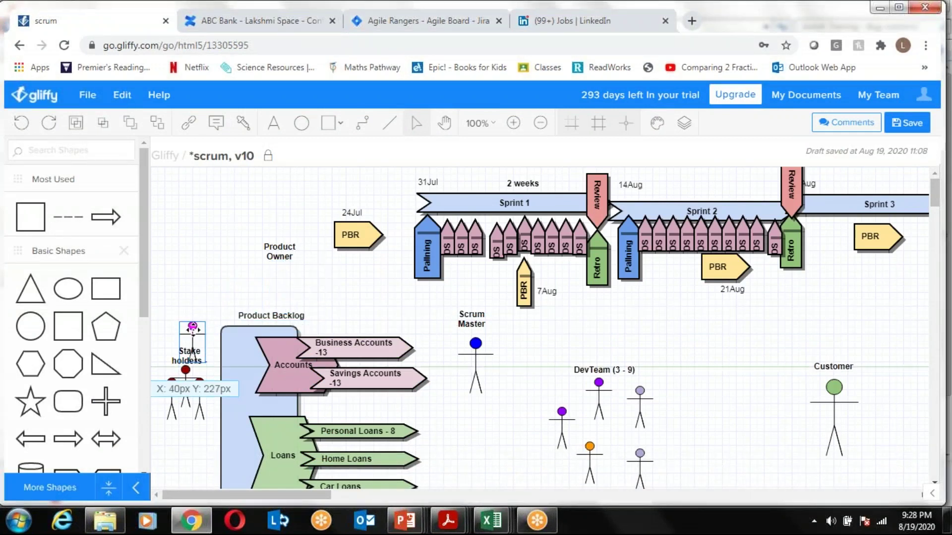
left_click_drag(192, 327, 272, 275)
mouse_move(360, 343)
left_mouse_down()
mouse_move(336, 355)
mouse_move(453, 347)
mouse_move(526, 406)
mouse_move(375, 345)
left_mouse_up()
mouse_move(272, 291)
left_mouse_down()
mouse_move(297, 282)
mouse_move(287, 292)
left_mouse_up()
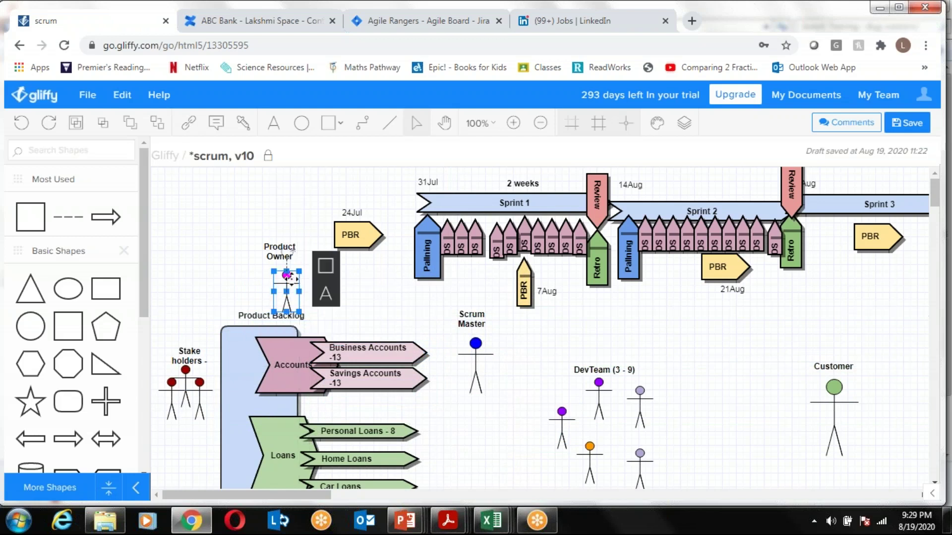
left_click(243, 355)
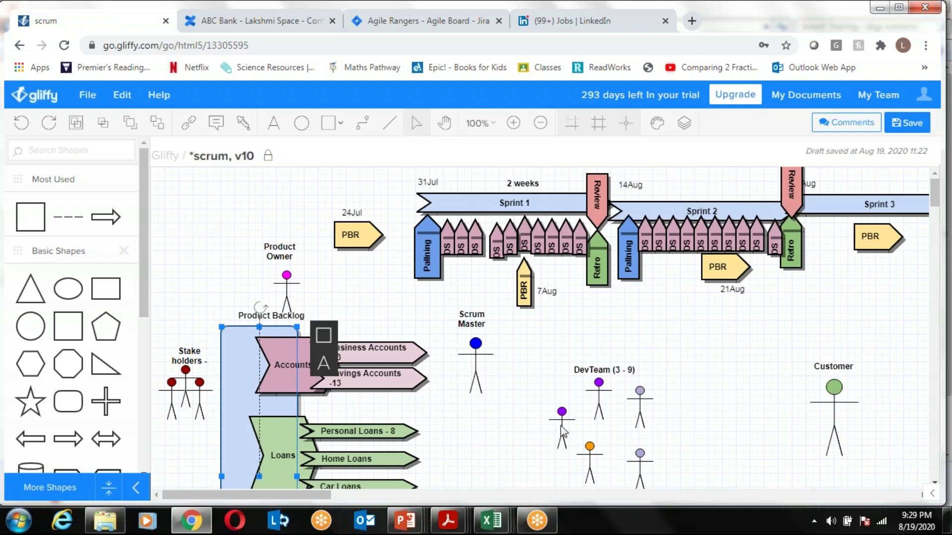
Step: Raise the DevTeam figure, keep Business Accounts beside Accounts, and nudge Scrum Master under its label
left_click_drag(562, 416, 561, 417)
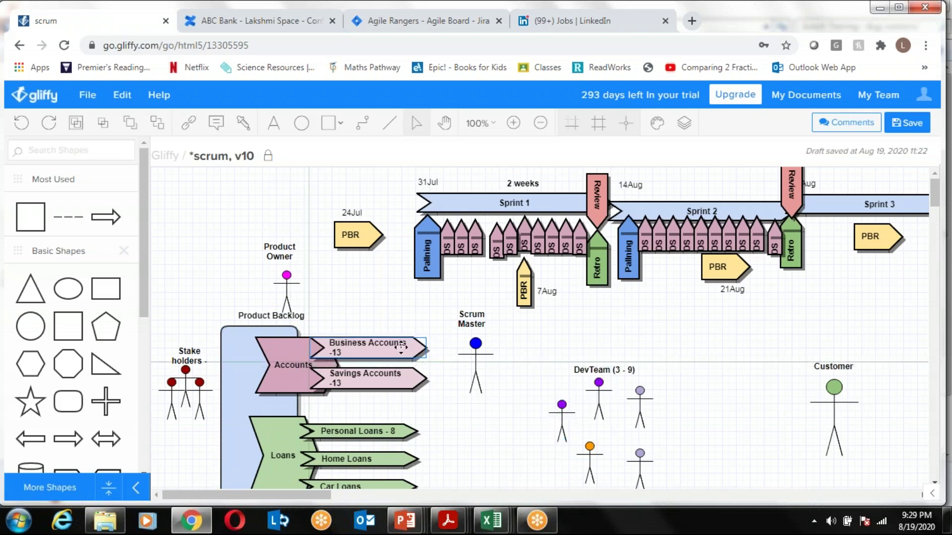
left_click_drag(392, 360, 784, 395)
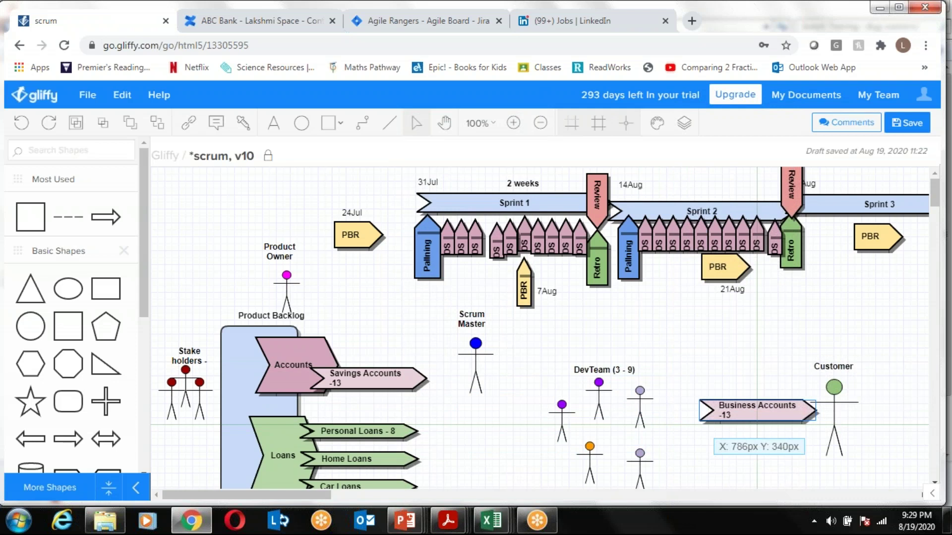
left_click_drag(393, 336, 358, 330)
left_click(484, 371)
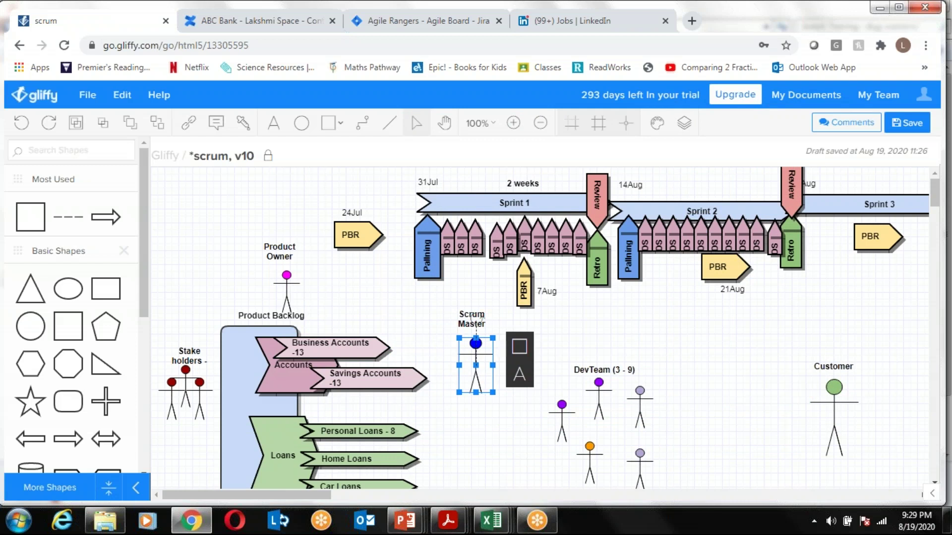
mouse_move(487, 375)
left_mouse_down()
mouse_move(379, 317)
mouse_move(382, 334)
mouse_move(456, 351)
mouse_move(461, 364)
mouse_move(517, 390)
mouse_move(490, 357)
mouse_move(367, 341)
mouse_move(469, 362)
mouse_move(562, 400)
mouse_move(487, 361)
left_mouse_up()
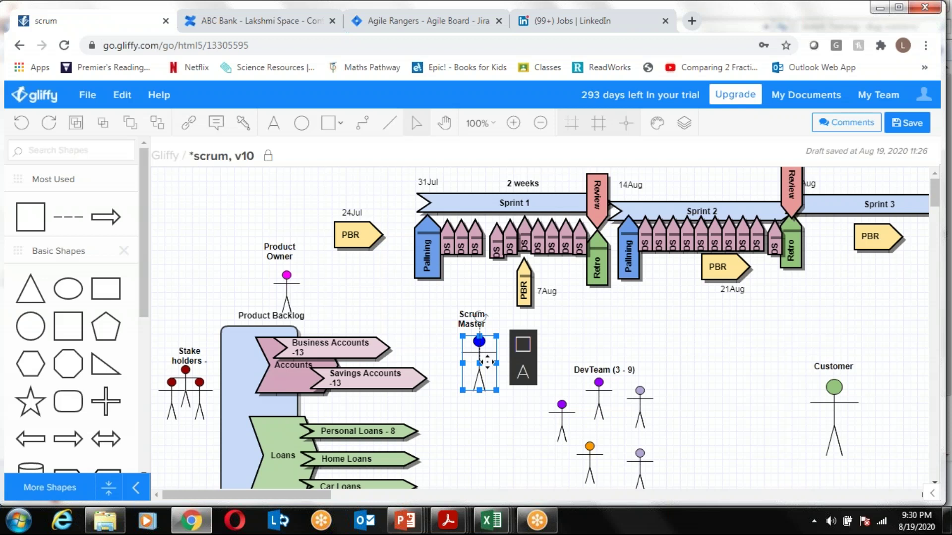
Step: Select the Accounts shape, then shift the Sprint 1 Planning block about 14 px left
left_click(286, 375)
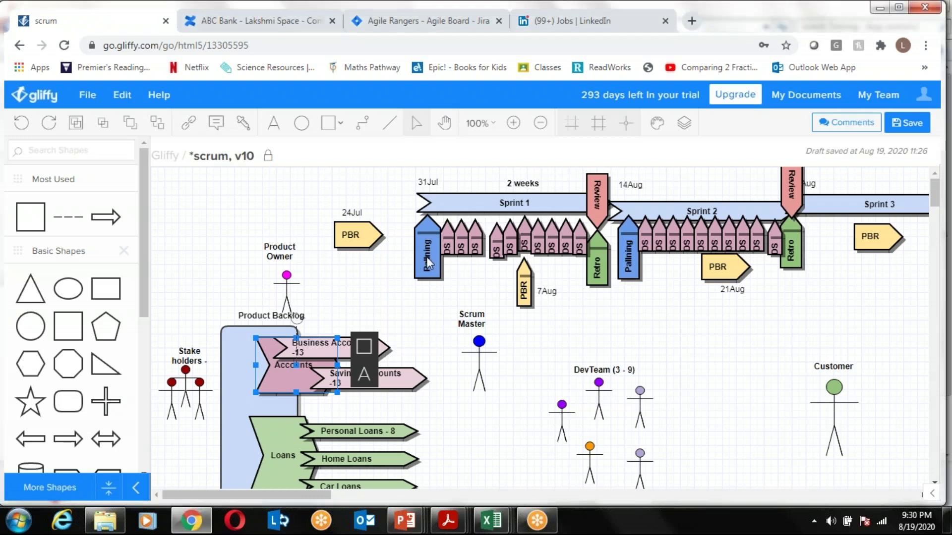
left_click_drag(424, 258, 417, 258)
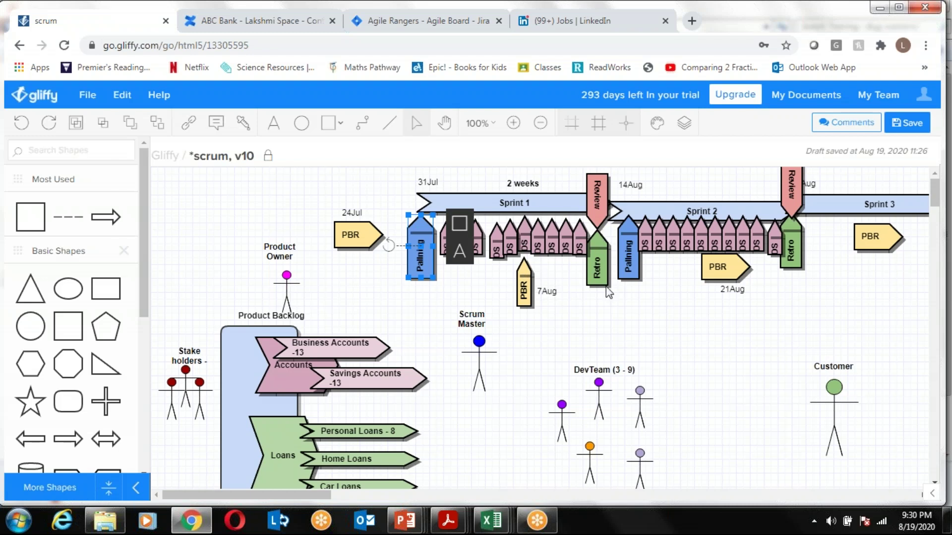
Step: Bring the 13-Sprint-Planning-Backlog-Goal deck forward and show its Planning Process slide
left_click(105, 522)
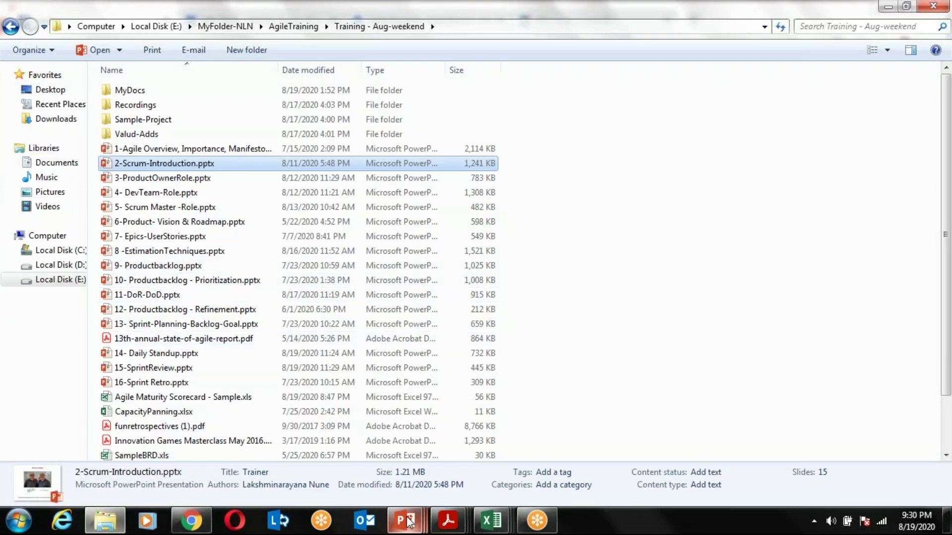
mouse_move(407, 522)
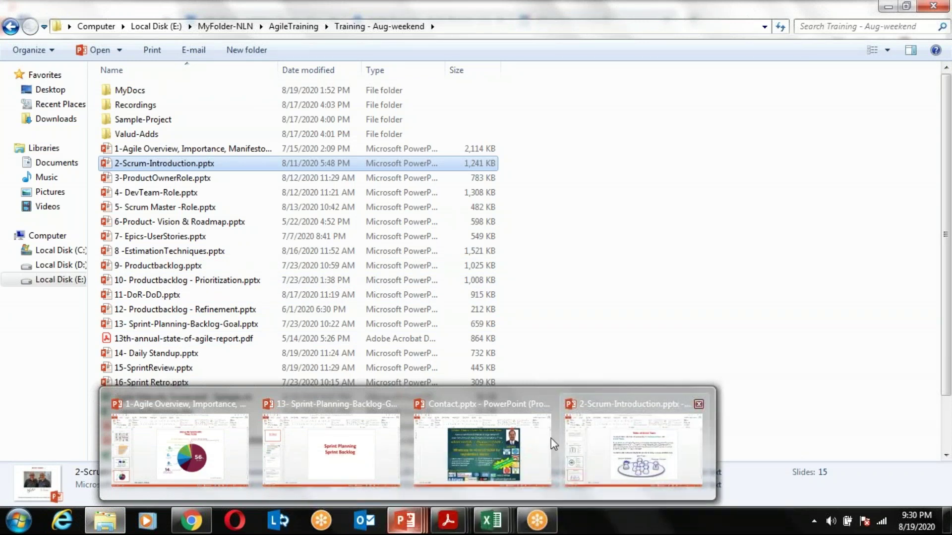
left_click(329, 432)
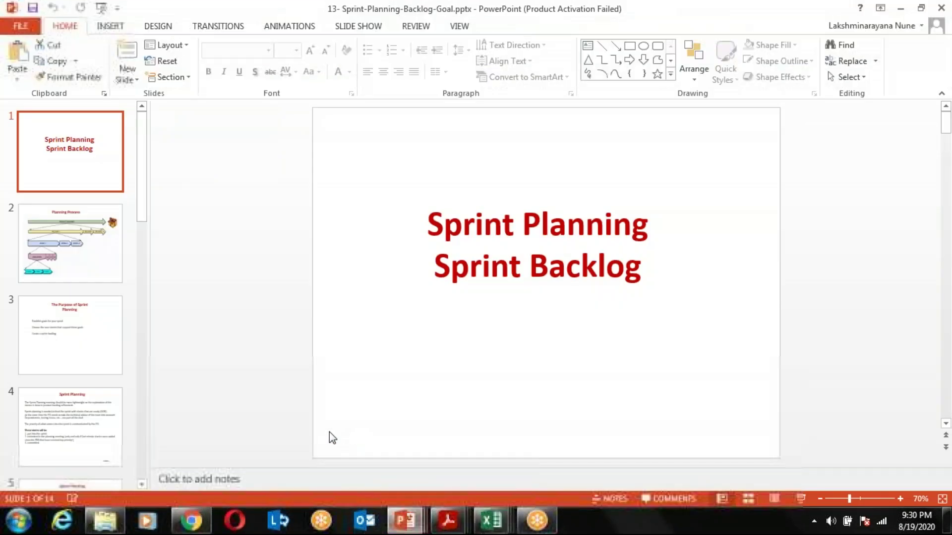
left_click(86, 270)
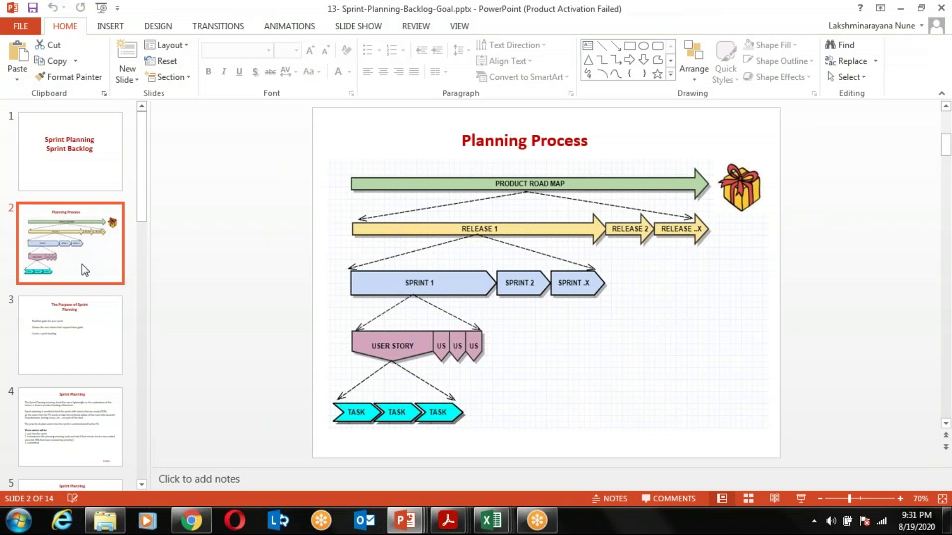
Step: Advance through the Sprint Planning Why, What, Part 2 and SMART Tasks slides to the slide 10 quiz
key("Down")
key("Down")
key("Down")
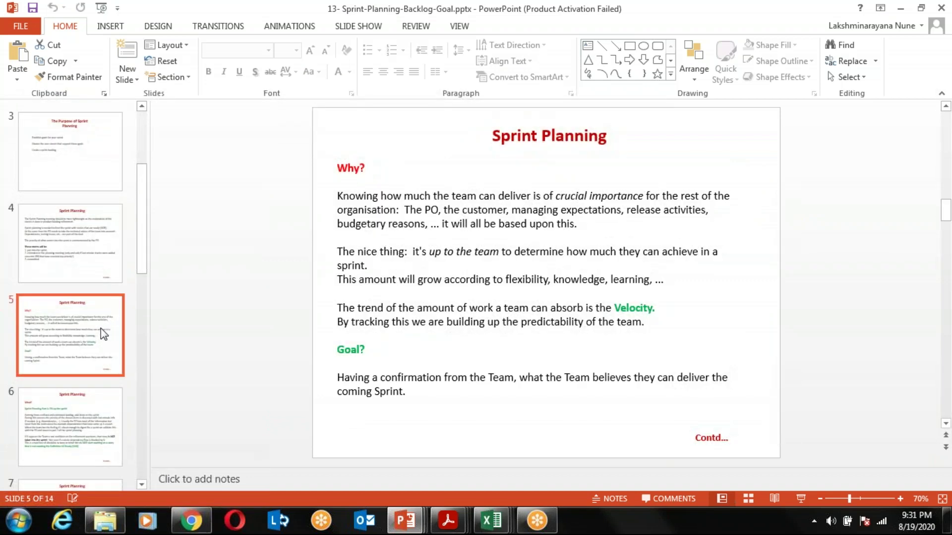
key("Down")
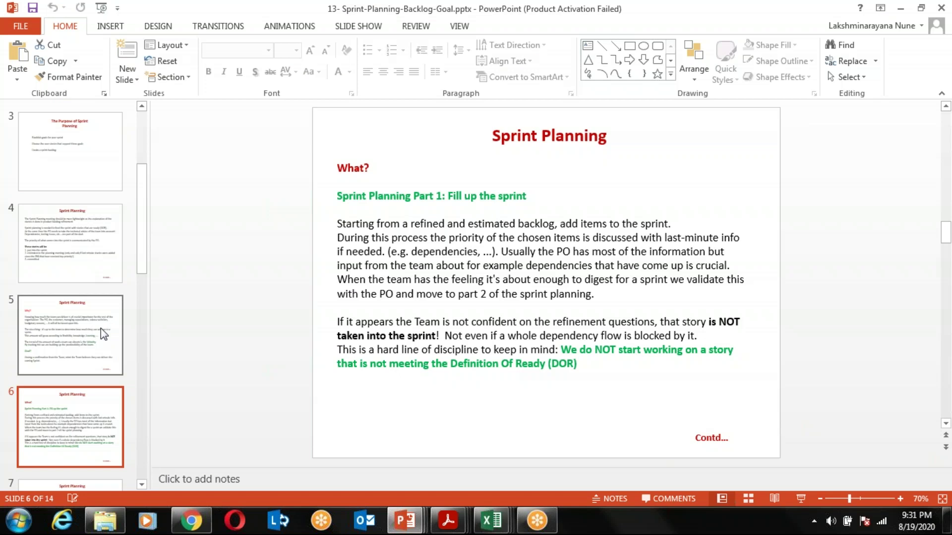
key("Down")
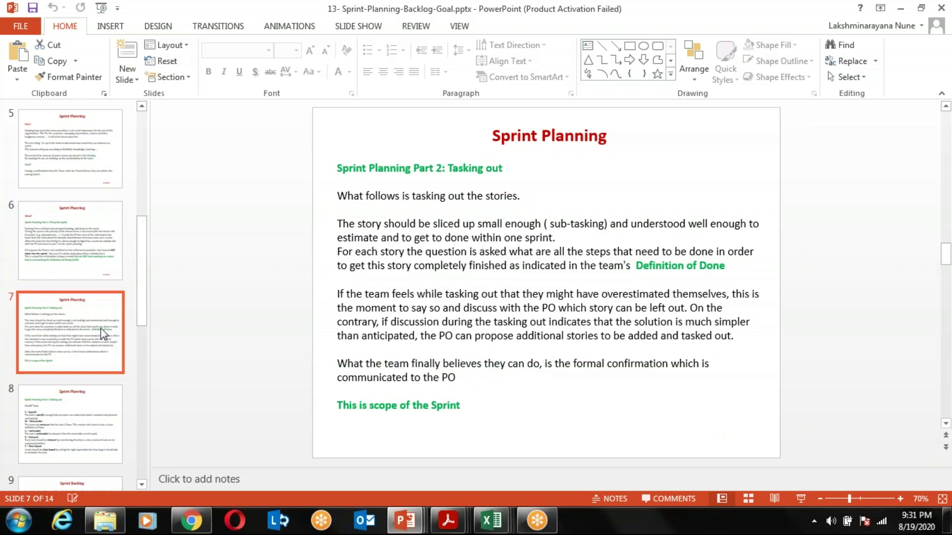
key("Down")
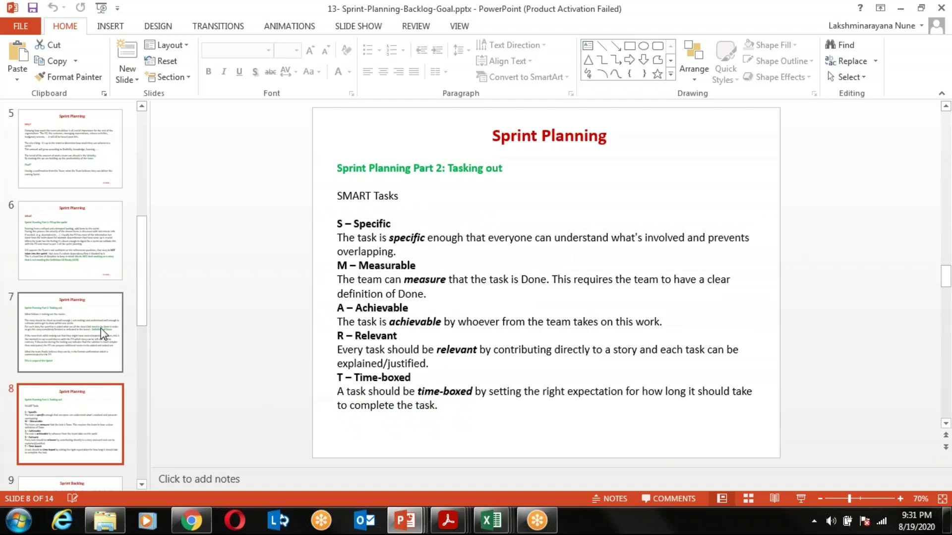
key("Down")
key("Down")
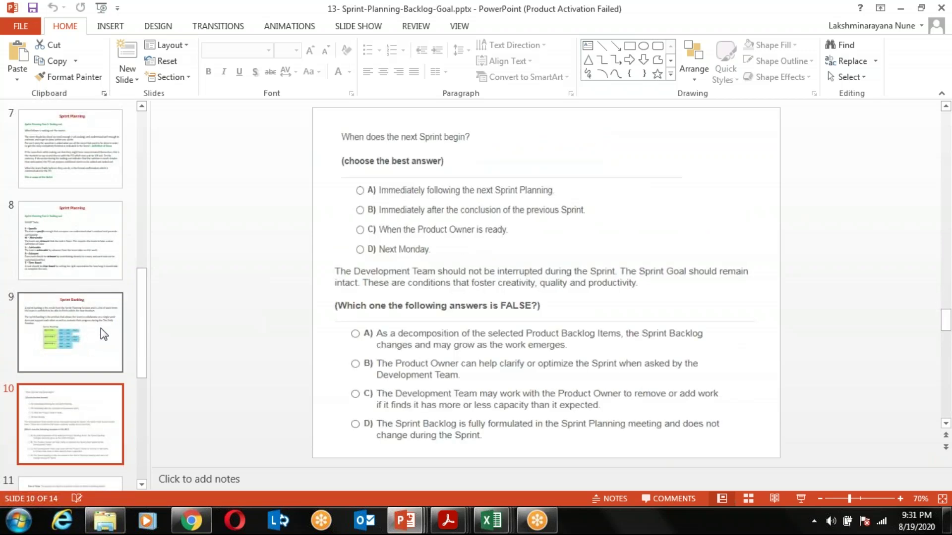
Step: View quiz slides 11–12, then switch to Explorer and select 13-Sprint-Planning-Backlog-Goal.pptx
key("Down")
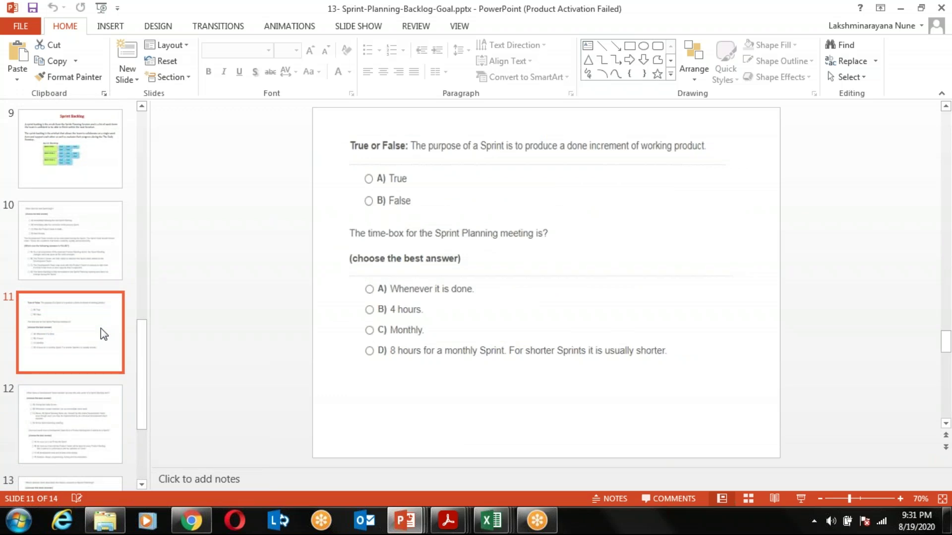
key("Down")
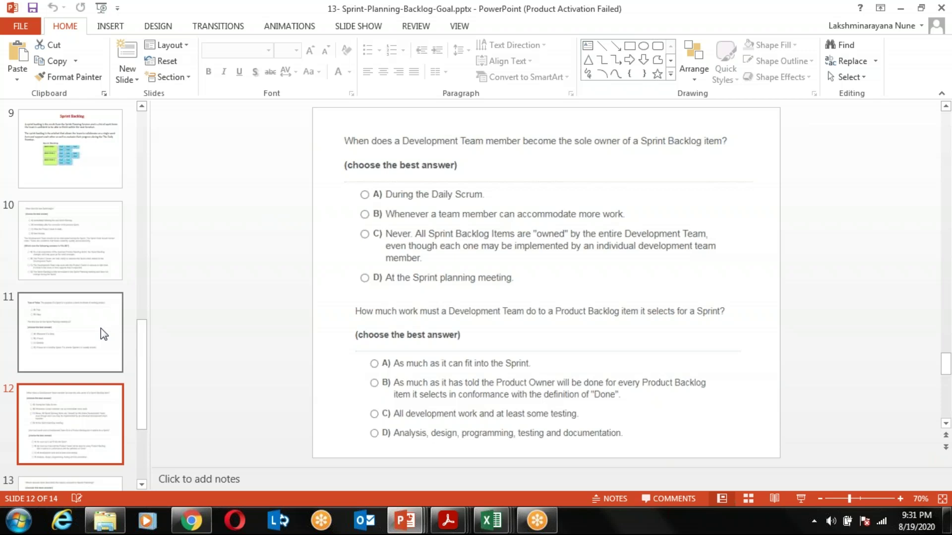
key("Up")
key("Up")
key("Up")
key("Up")
key("Up")
key("Up")
key("Up")
key("Up")
key("Up")
key("Up")
key("Up")
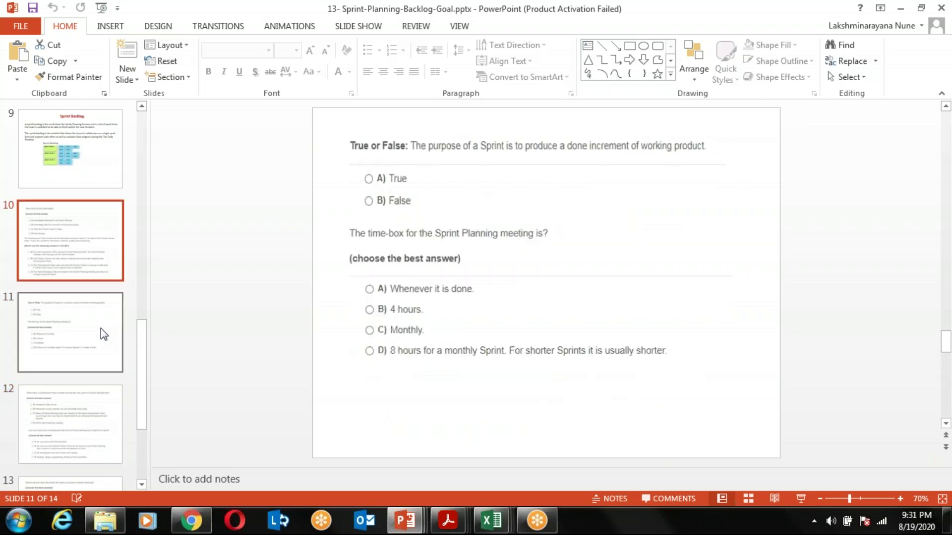
key("alt+Tab")
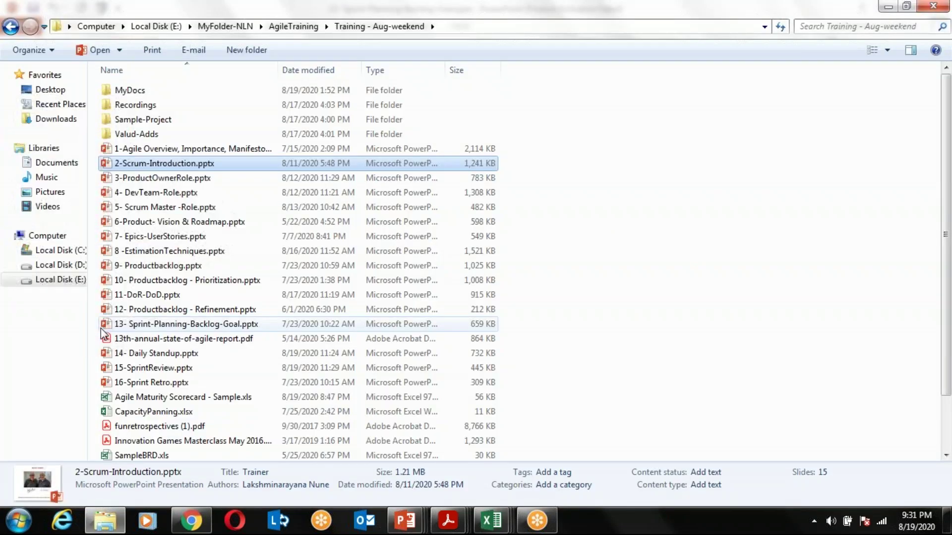
key("Down")
key("Down")
key("Down")
key("Down")
key("Down")
key("Down")
key("Down")
key("Down")
key("Down")
key("Down")
key("Down")
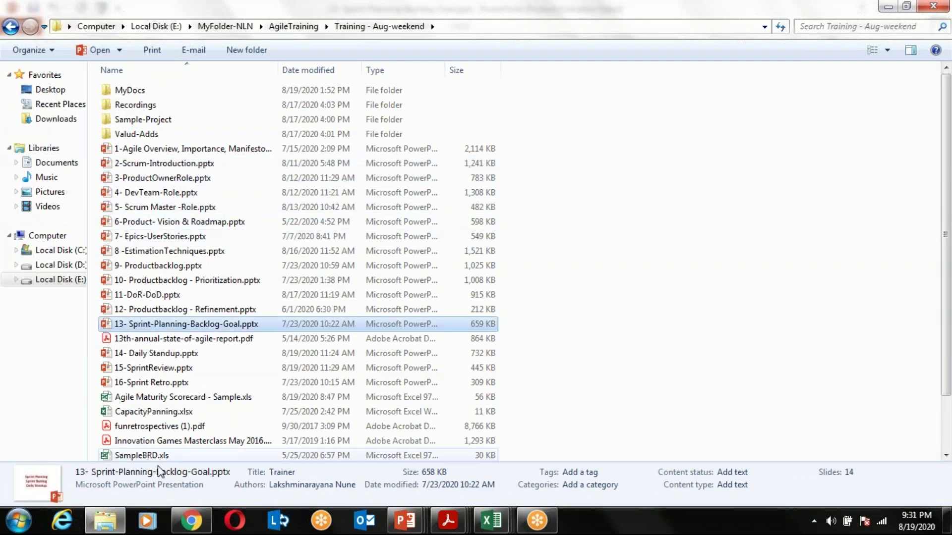
Step: Open atlassian.com in a new Chrome tab
left_click(200, 526)
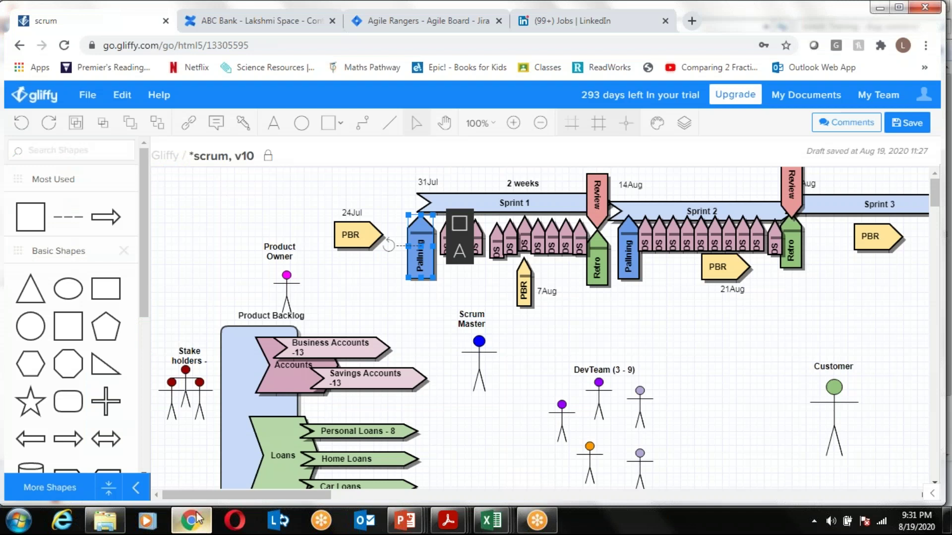
left_click(691, 20)
type("atal")
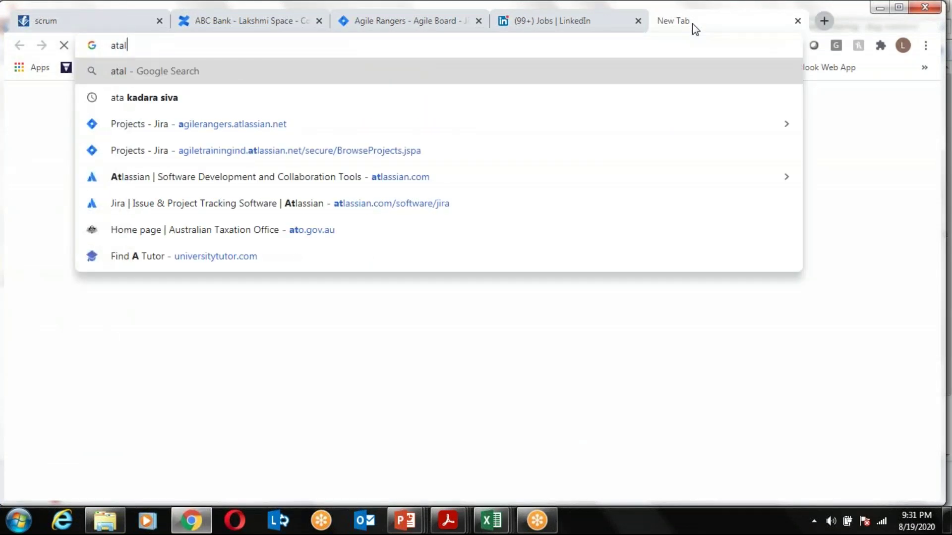
key("BackSpace")
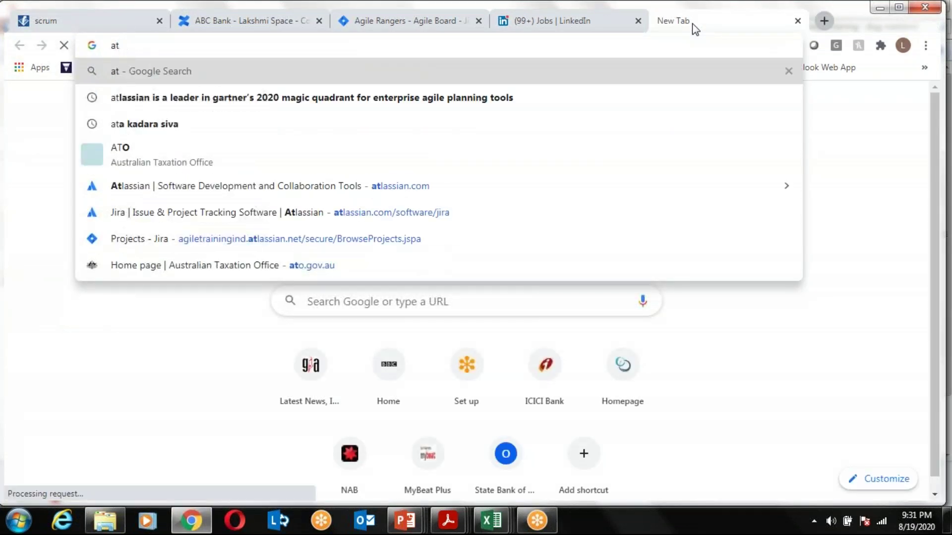
type("lassian.com")
key("Return")
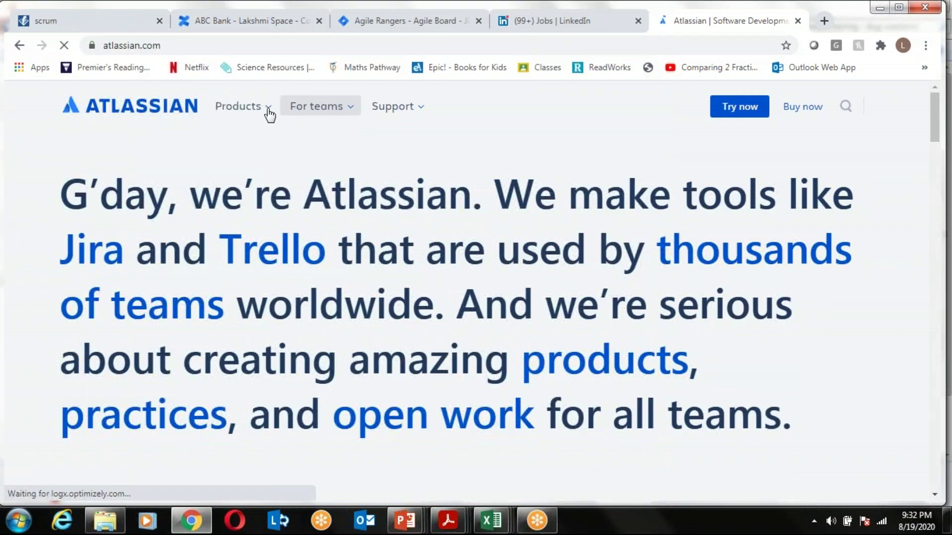
Step: Go to the Jira Software page from the Products menu and briefly highlight its headline
left_click(269, 113)
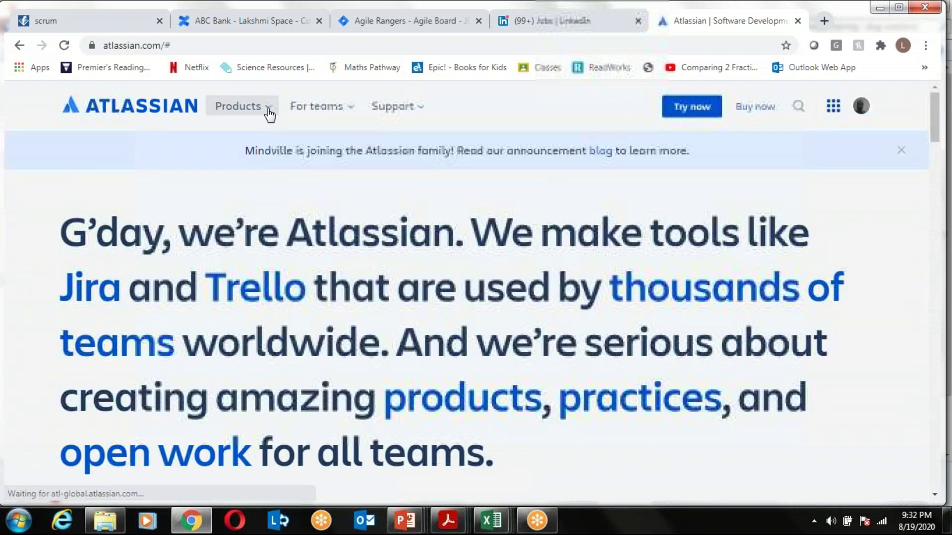
left_click(269, 113)
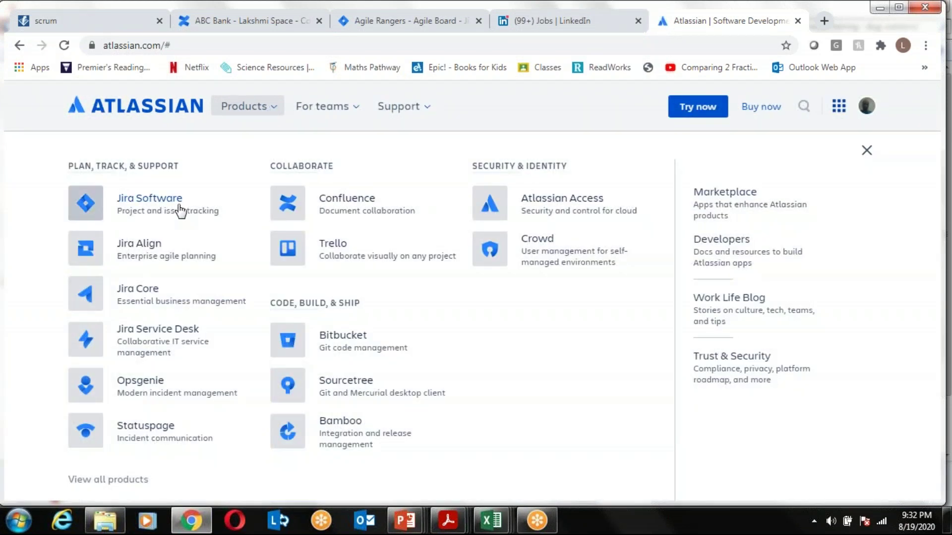
left_click(180, 211)
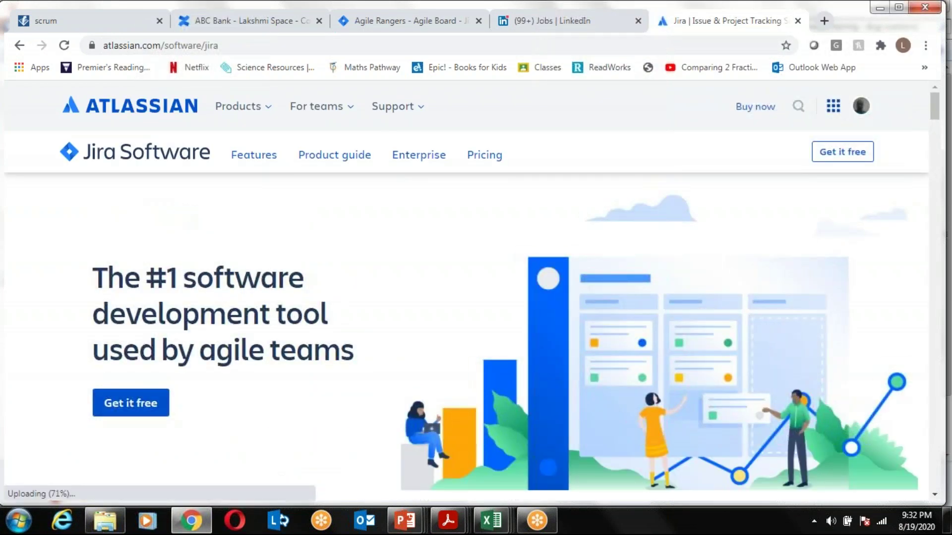
left_click_drag(131, 268, 341, 355)
left_click(334, 395)
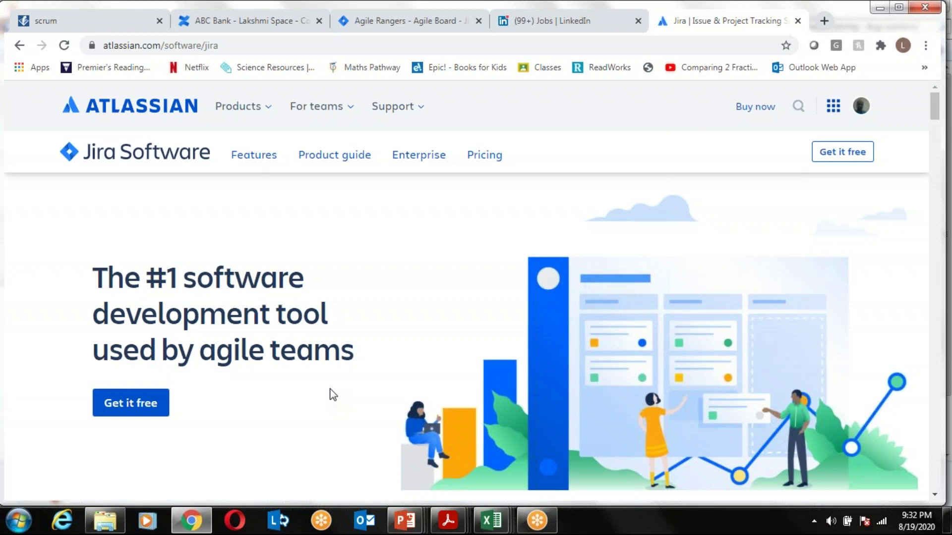
Step: Return to the Agile Rangers board tab and open its backlog
left_click(203, 26)
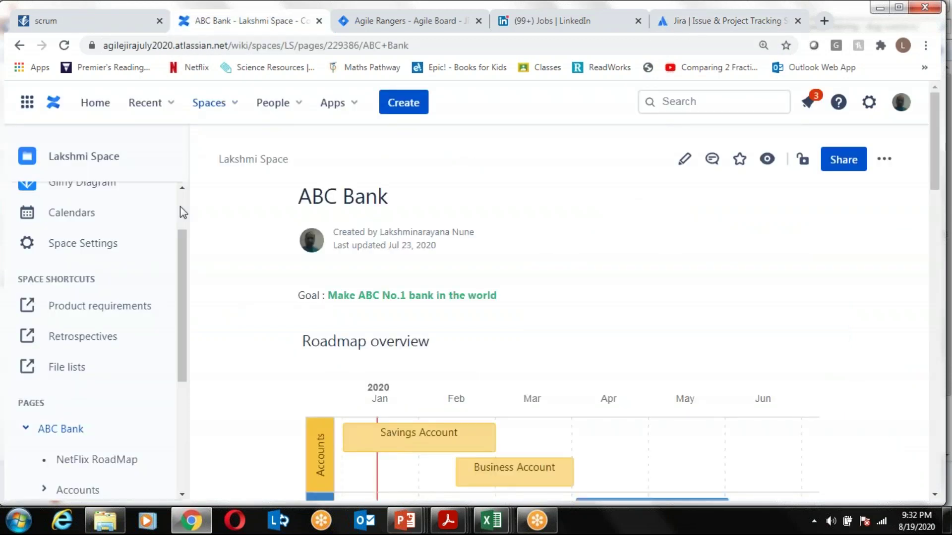
left_click(379, 27)
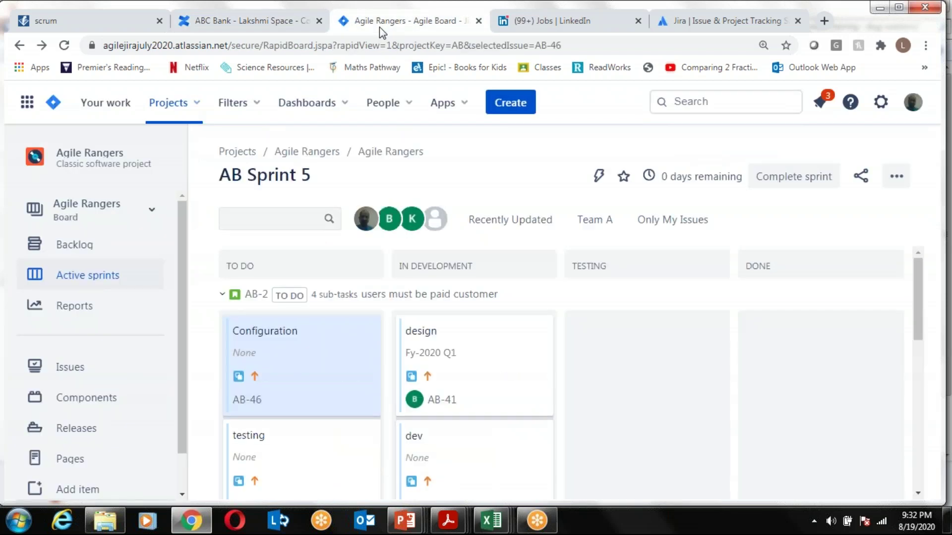
left_click(101, 245)
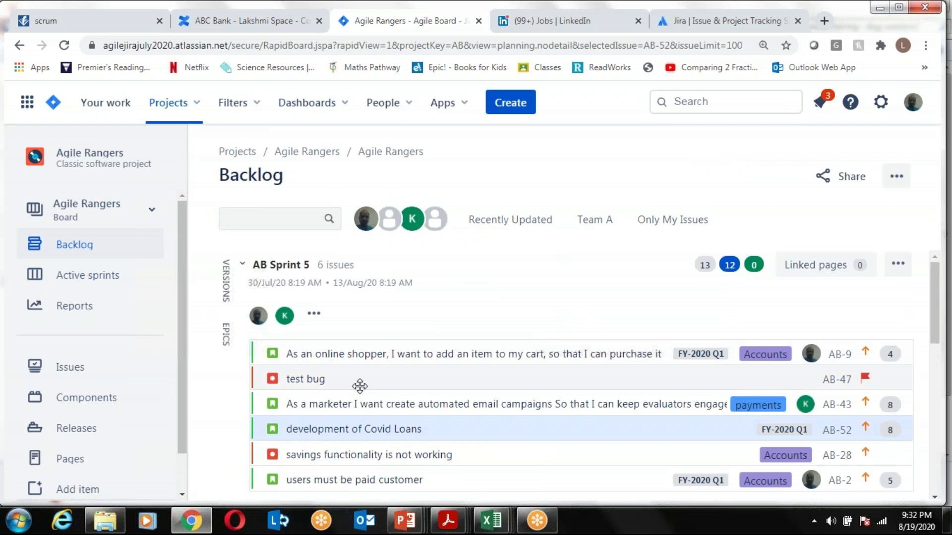
Step: Toggle the EPICS panel, review the backlog, then return to the AB Sprint 5 board
left_click(225, 342)
left_click(389, 265)
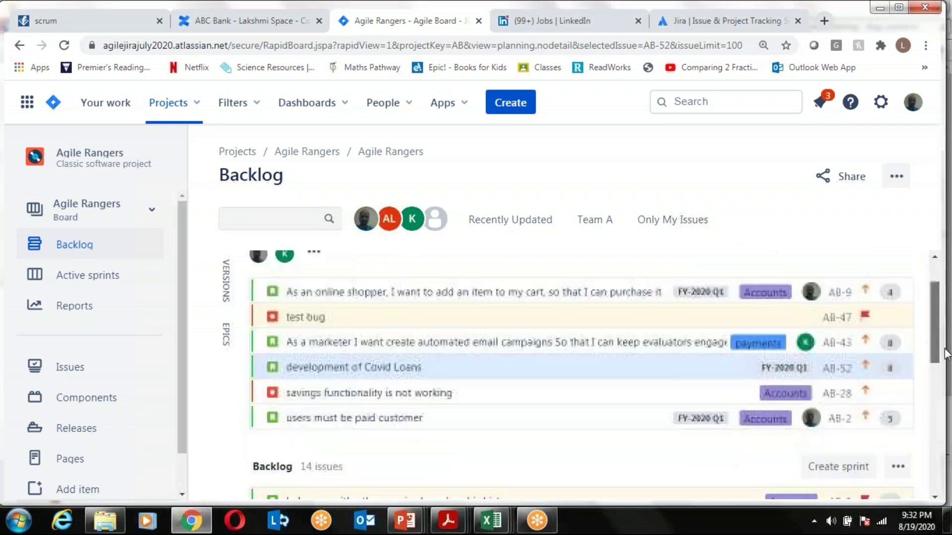
scroll(946, 354, "down", 8)
scroll(949, 367, "up", 3)
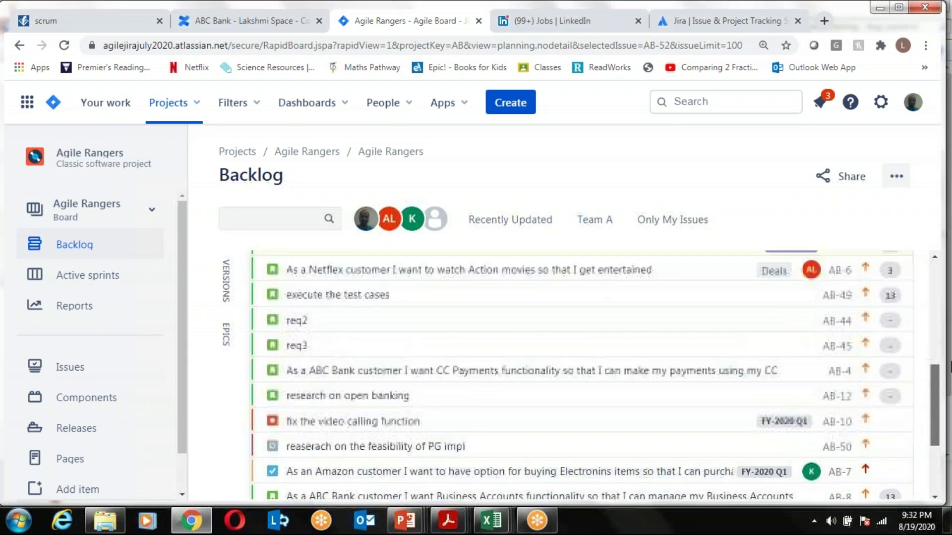
scroll(949, 367, "up", 8)
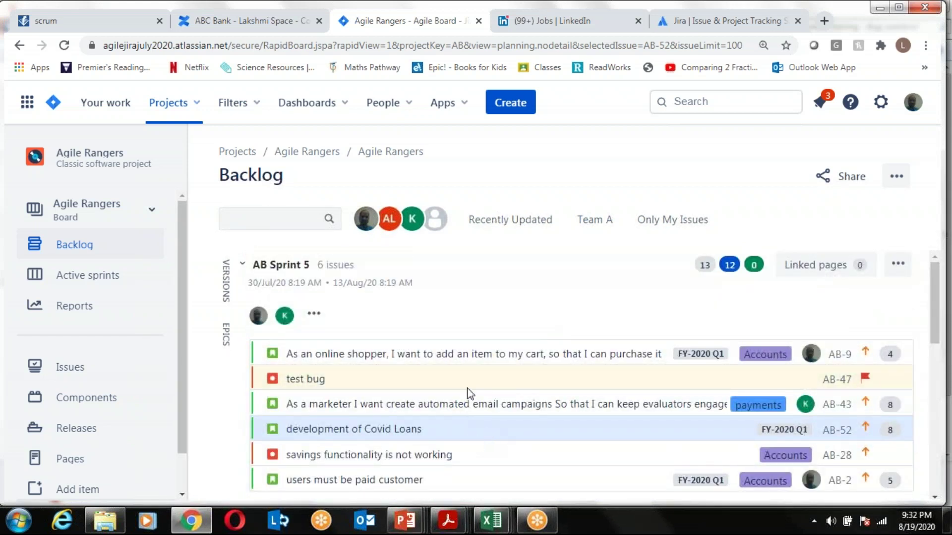
left_click(84, 276)
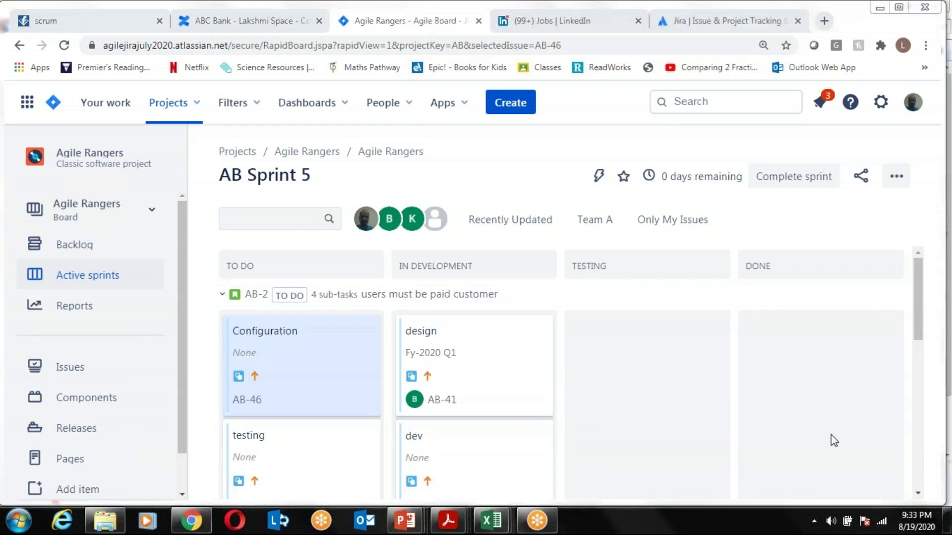
Step: Add a flag without a comment to the design sub-task card AB-41
left_click(552, 382)
right_click(486, 372)
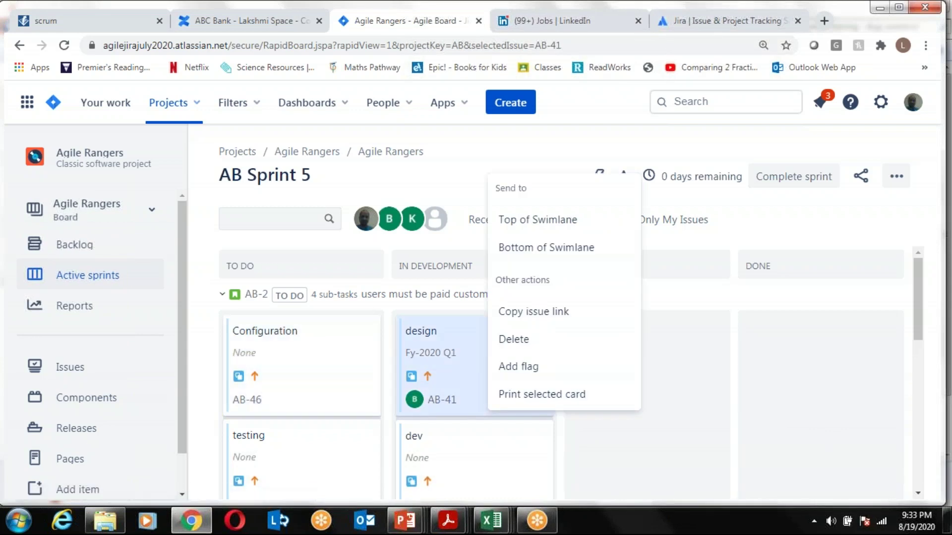
left_click(533, 369)
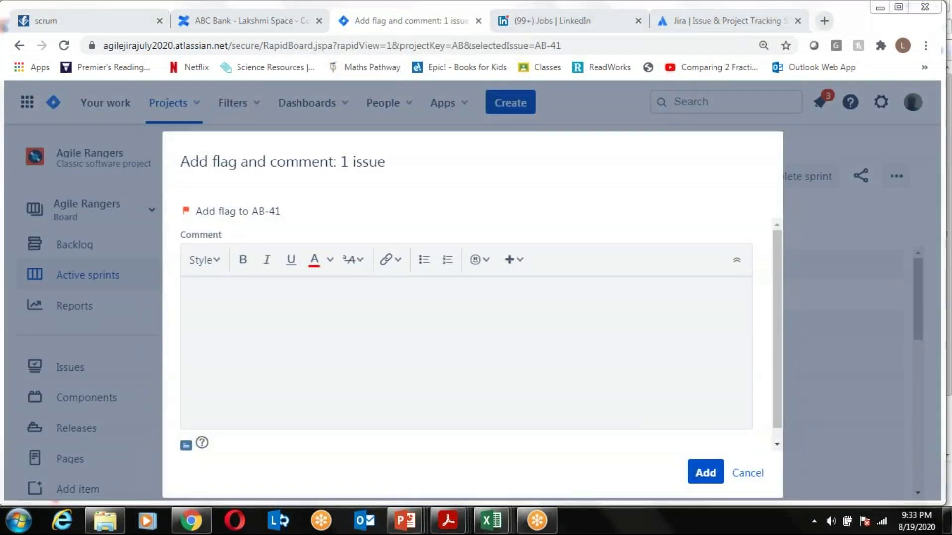
left_click(708, 471)
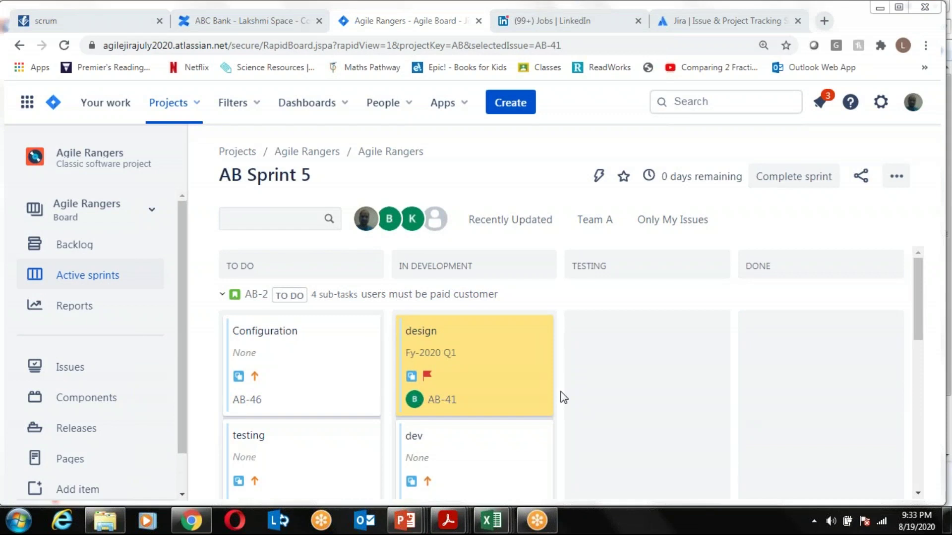
Step: Open the Agile Rangers Reports page, then restore the project sidebar navigation
left_click(76, 305)
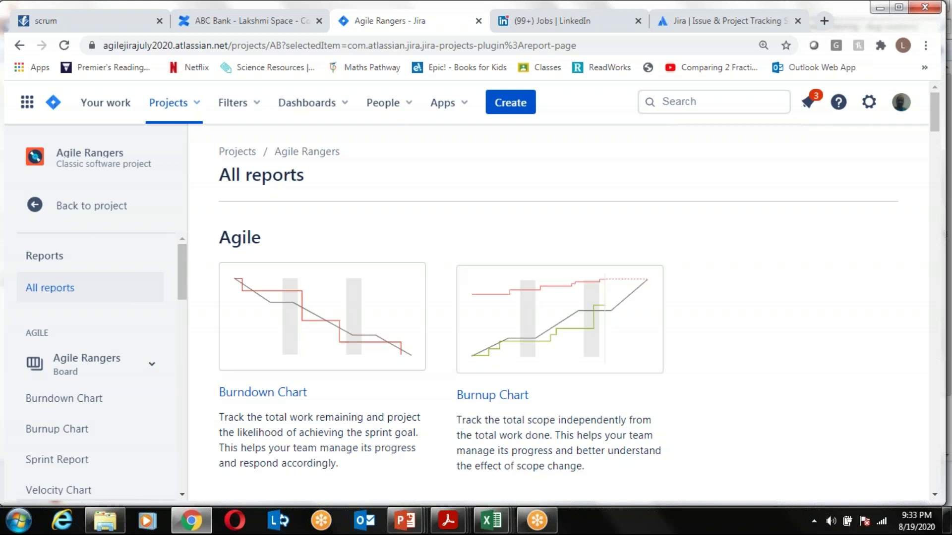
left_click(27, 215)
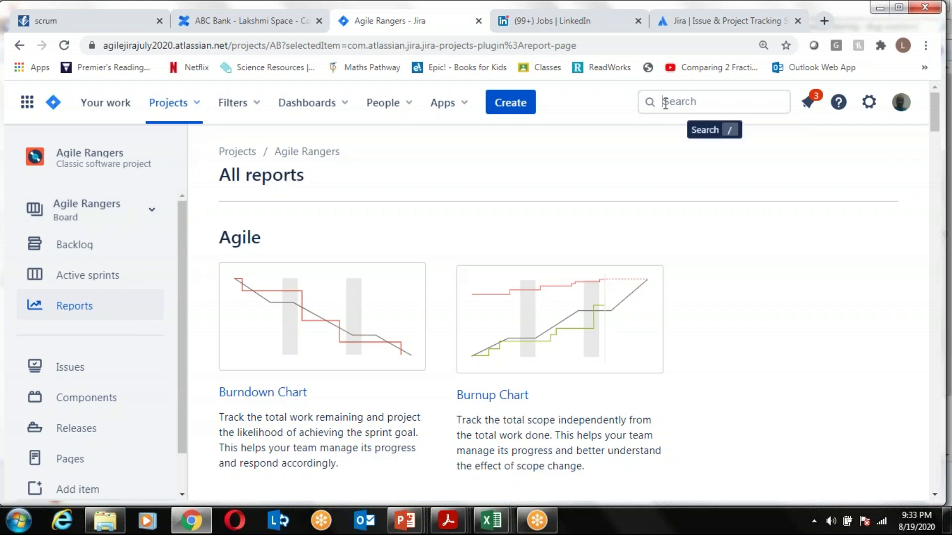
Step: Open issue search and run the starred ABCIssues filter
key("Return")
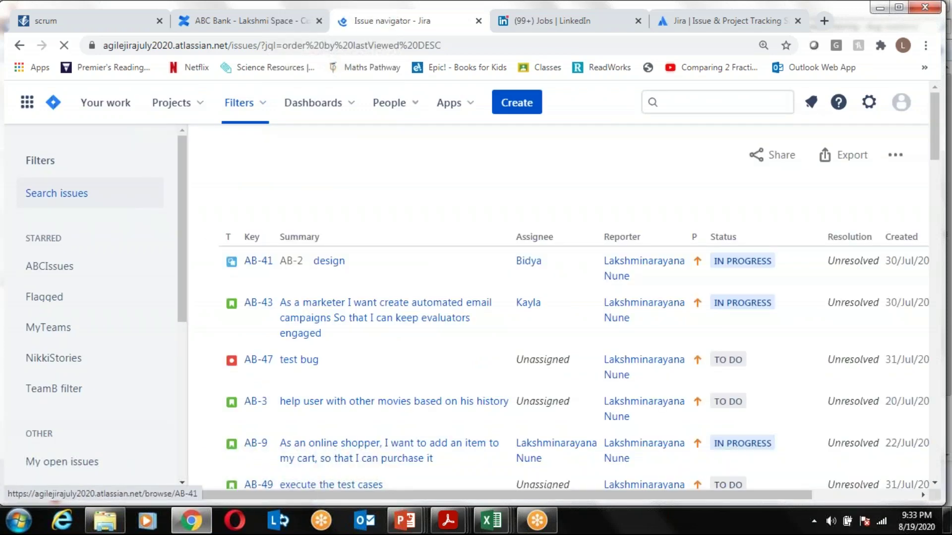
left_click(31, 270)
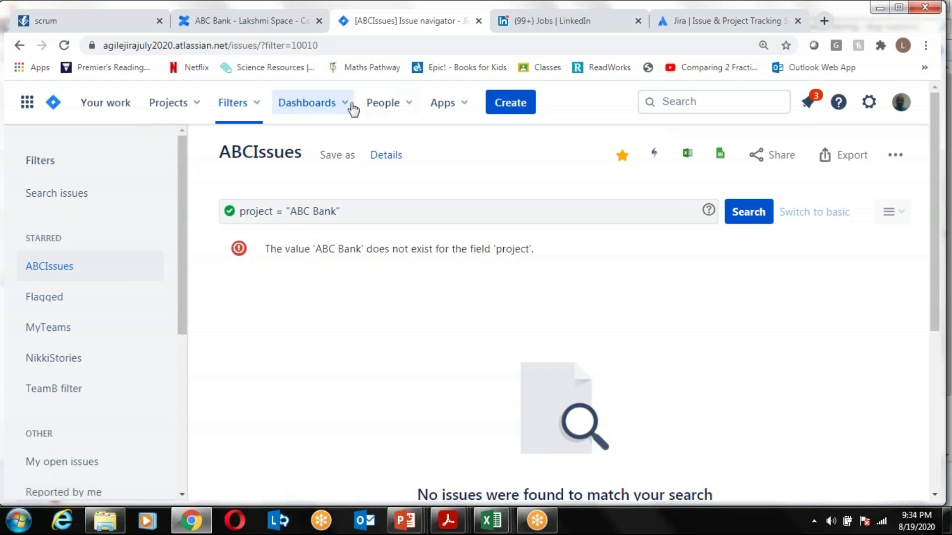
Step: Open the starred personal dashboard from the Dashboards list and scroll through its gadgets
left_click(353, 109)
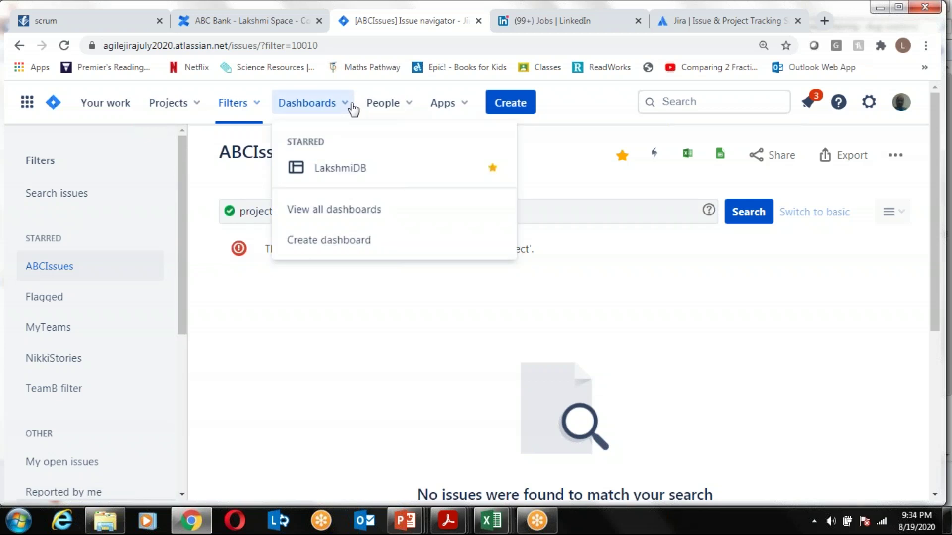
left_click(366, 170)
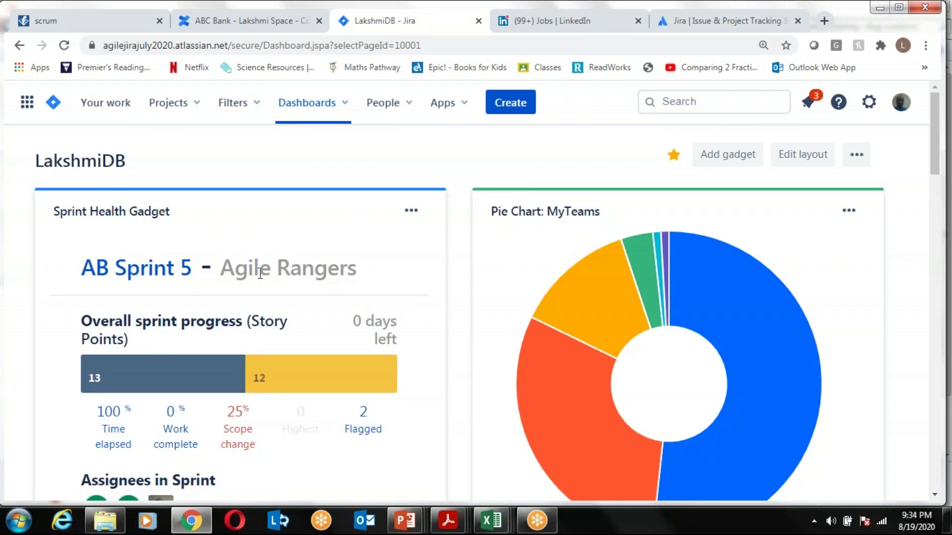
mouse_move(937, 147)
left_mouse_down()
mouse_move(950, 185)
mouse_move(950, 429)
mouse_move(948, 70)
left_mouse_up()
Step: Review the ABC Bank Confluence roadmap, then open Product requirements from Space Shortcuts
left_click(265, 27)
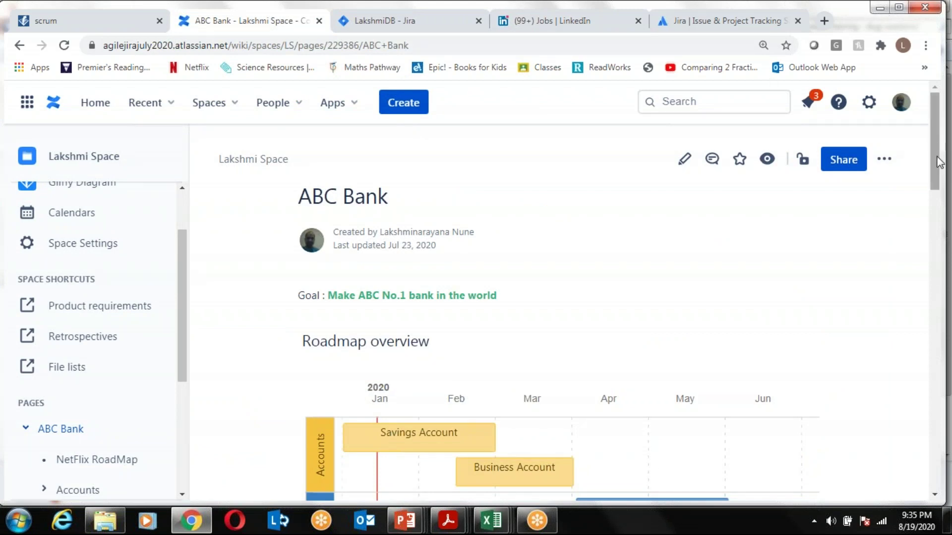
scroll(941, 189, "down", 3)
scroll(947, 204, "down", 2)
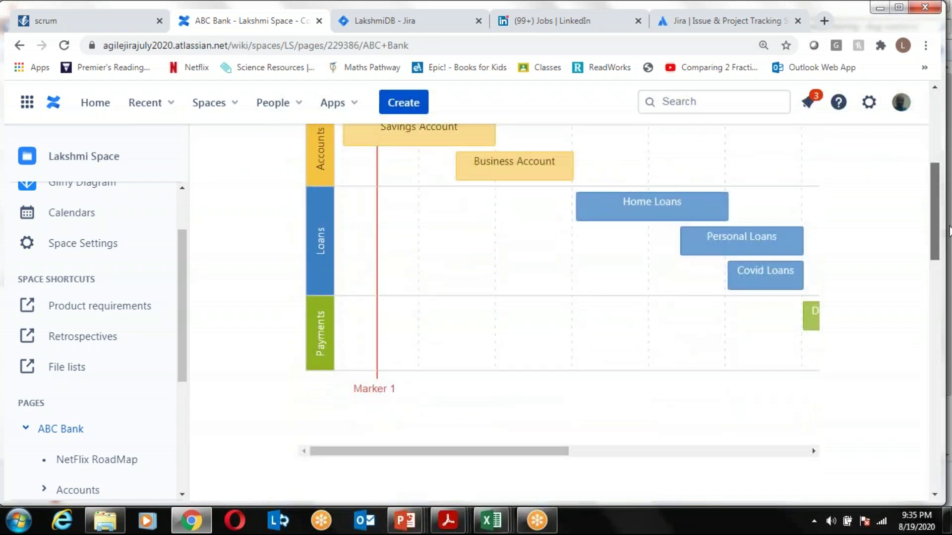
scroll(947, 216, "down", 1)
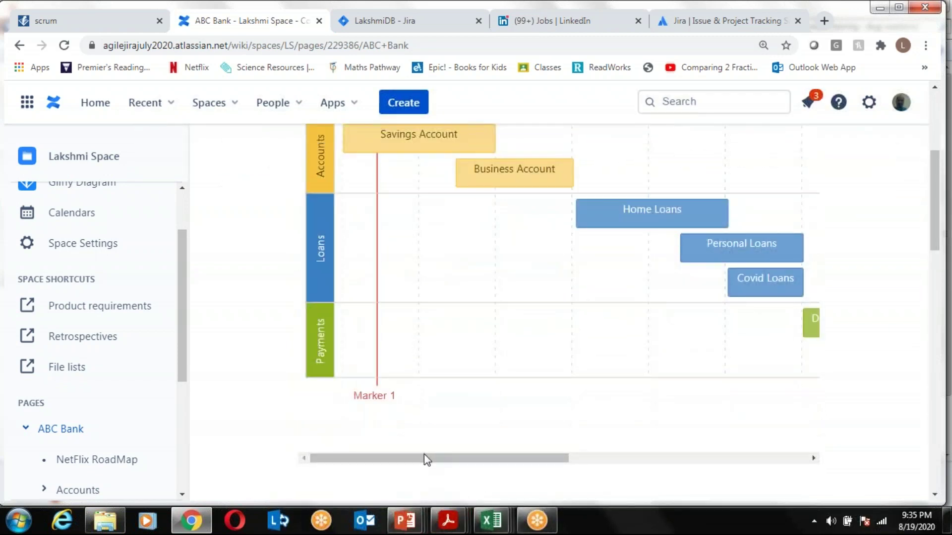
left_click_drag(425, 459, 450, 451)
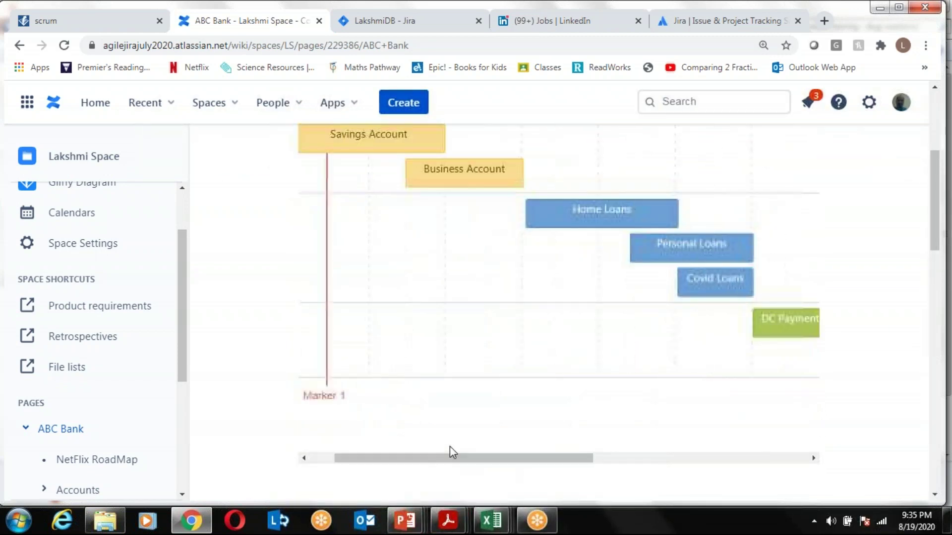
left_click(93, 311)
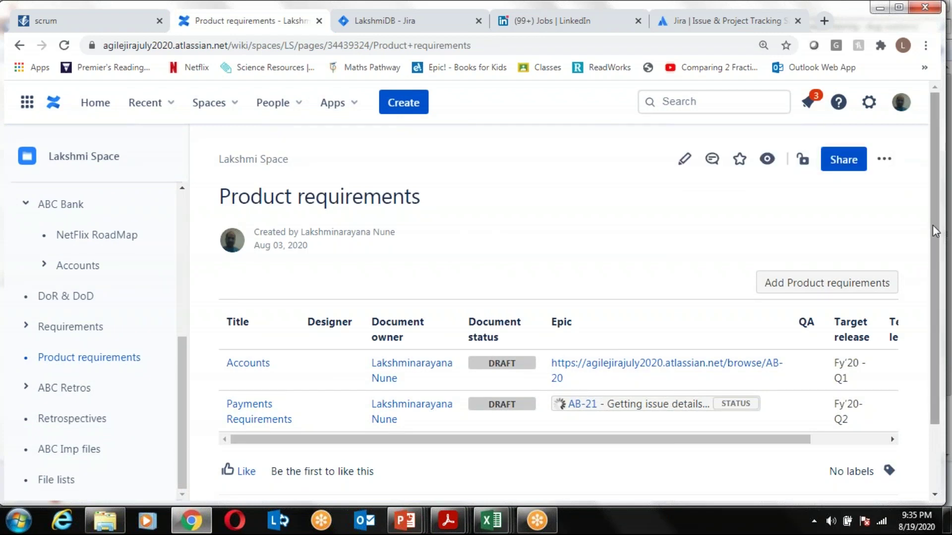
scroll(935, 231, "down", 3)
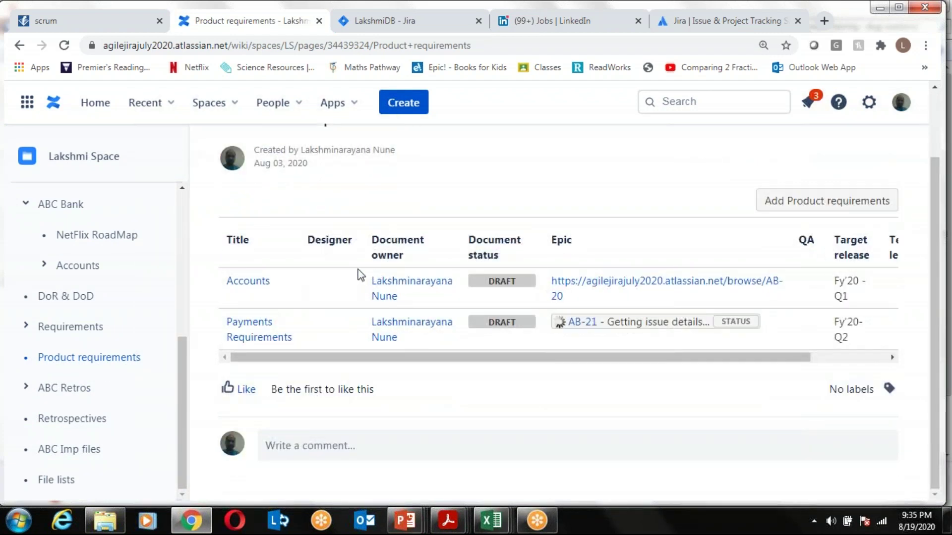
left_click(257, 286)
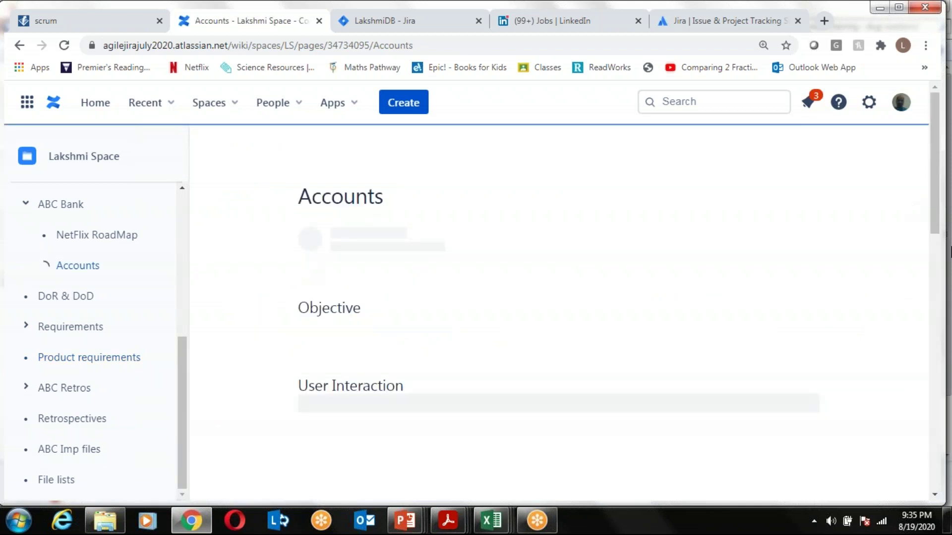
scroll(938, 161, "down", 1)
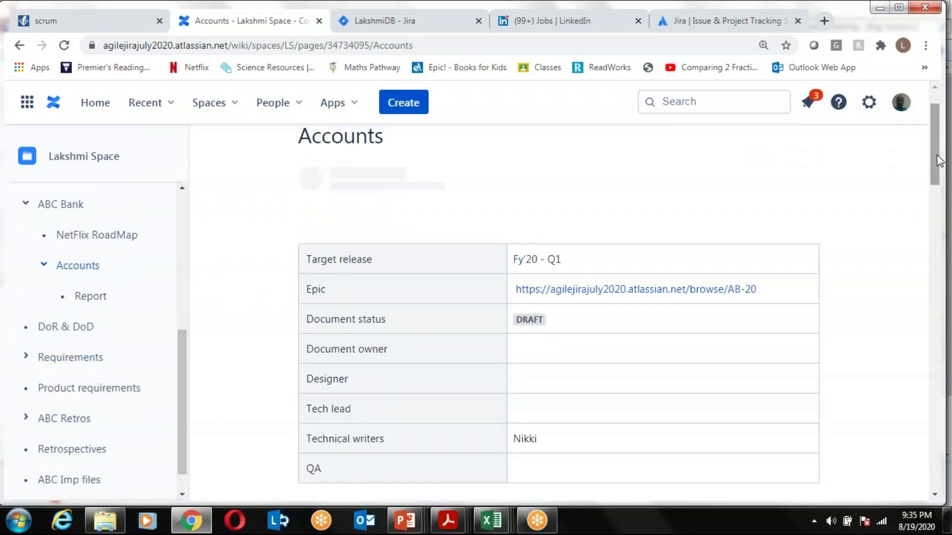
scroll(938, 161, "down", 1)
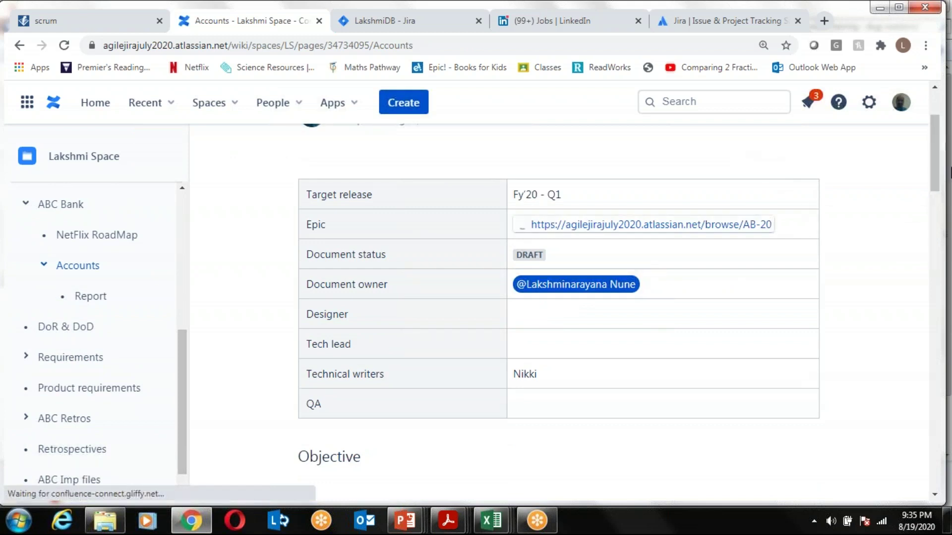
scroll(938, 138, "up", 3)
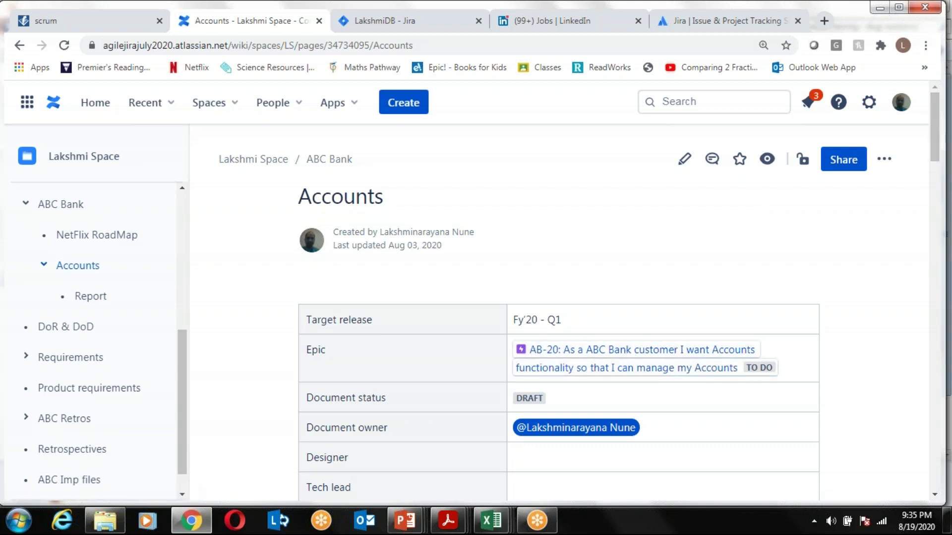
left_click_drag(935, 141, 949, 370)
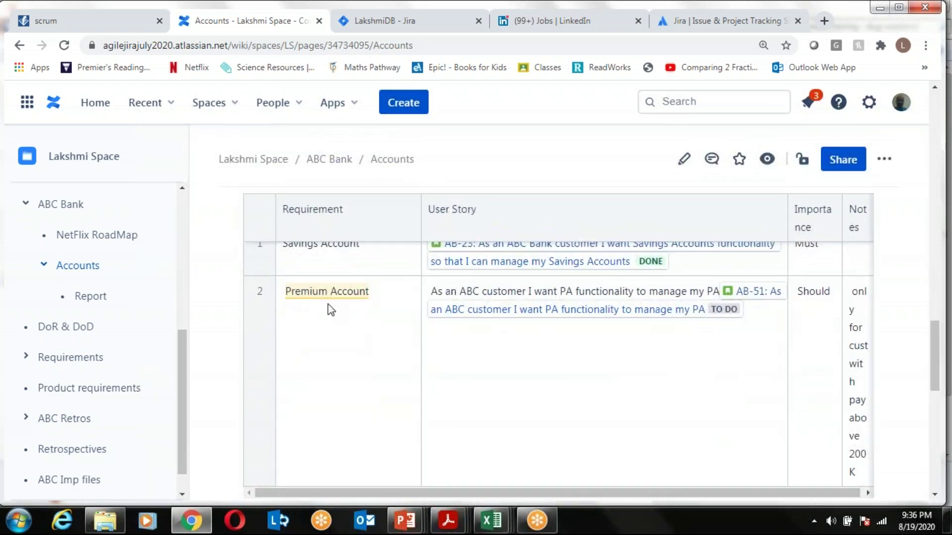
left_click_drag(936, 357, 935, 337)
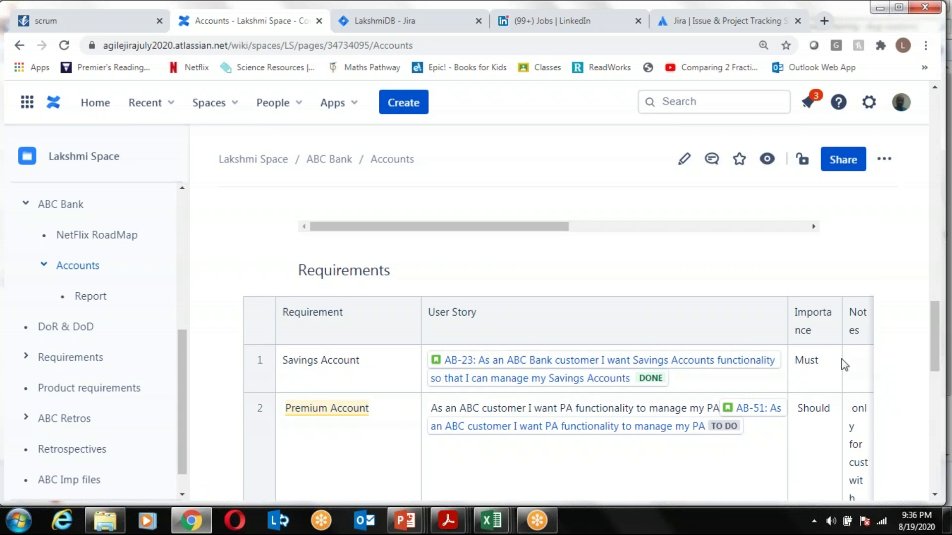
Step: Open the DoR & DoD page and expand ABC Retros in the page tree
left_click(83, 332)
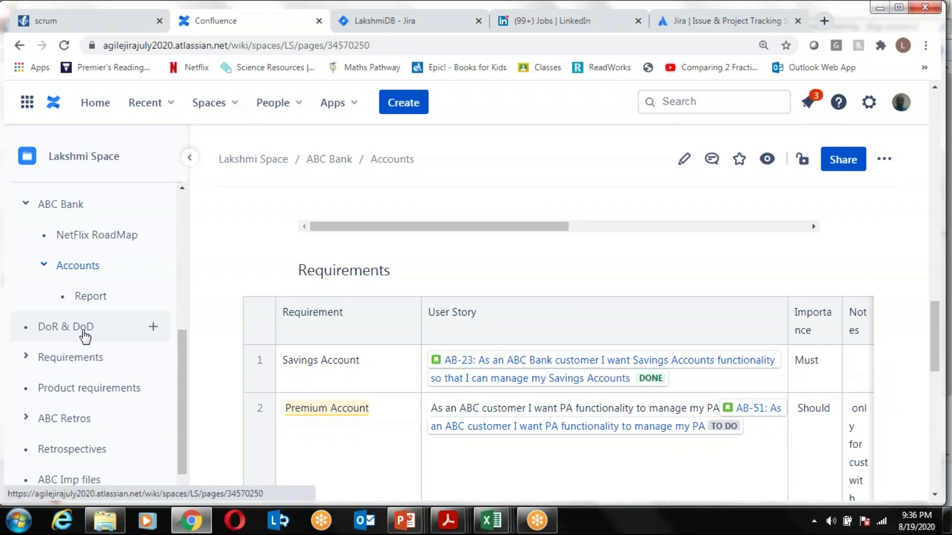
left_click(23, 421)
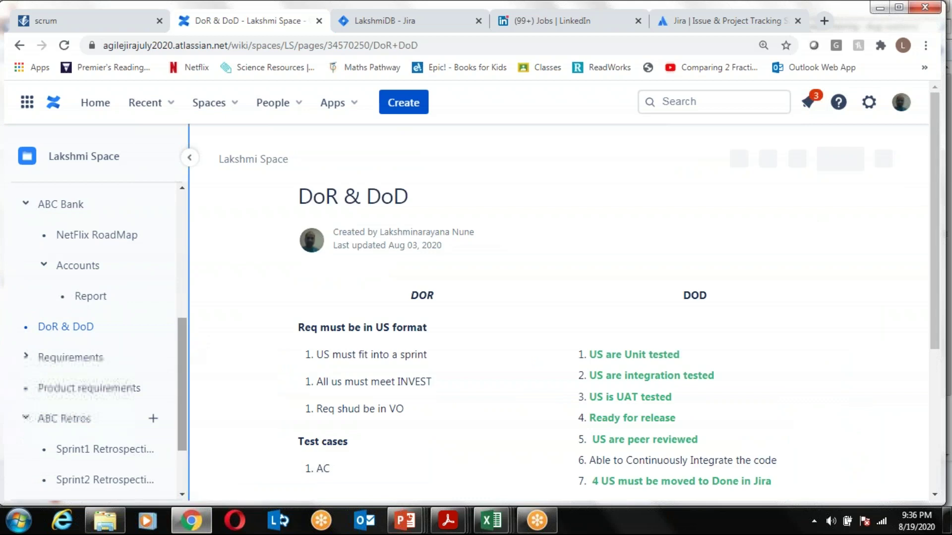
scroll(183, 376, "down", 2)
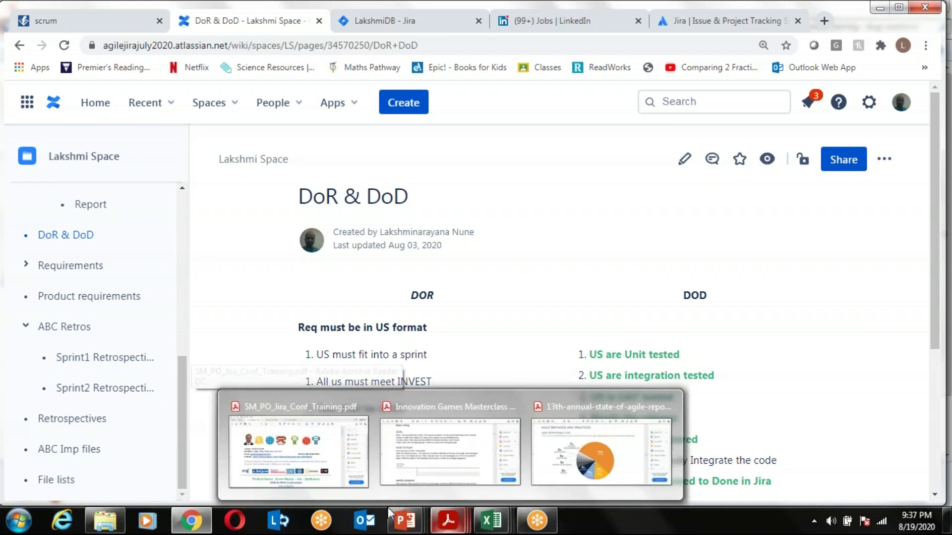
Step: Bring the training outline PDF forward at page 3 and select 'on Jira & confluence cloud version'
left_click(253, 419)
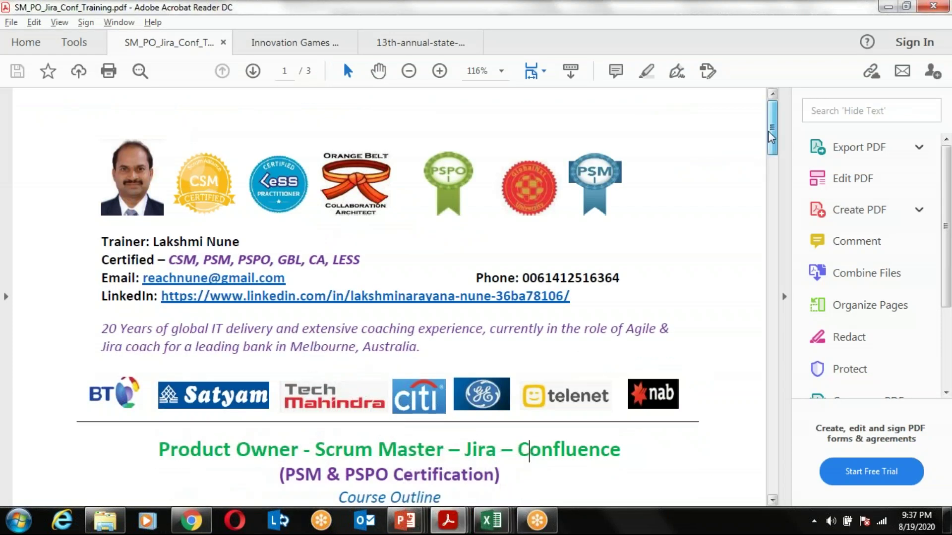
left_click_drag(770, 135, 808, 448)
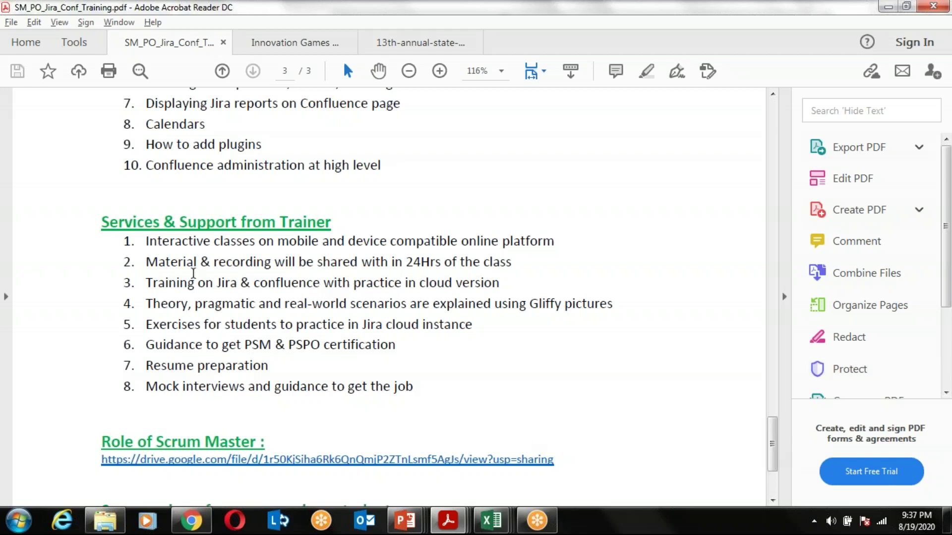
double_click(205, 282)
left_click_drag(249, 281, 319, 283)
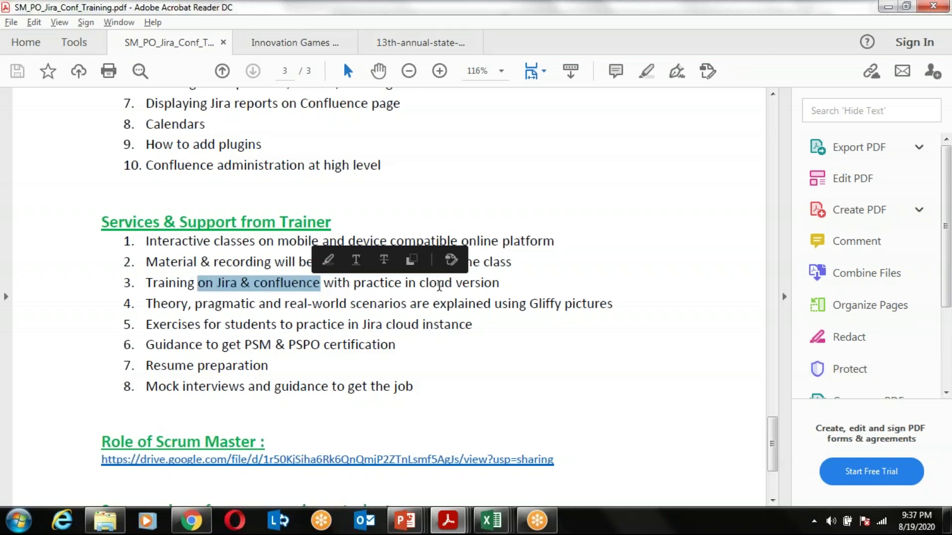
left_click_drag(439, 285, 484, 293)
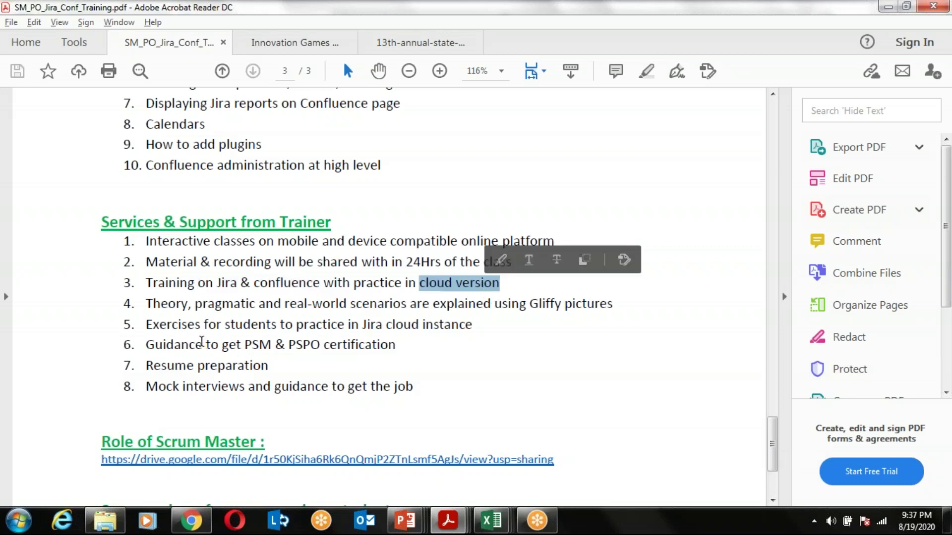
Step: Select the PSM certification, Resume preparation and job-interview guidance items
left_click_drag(202, 341, 396, 346)
left_click(287, 346)
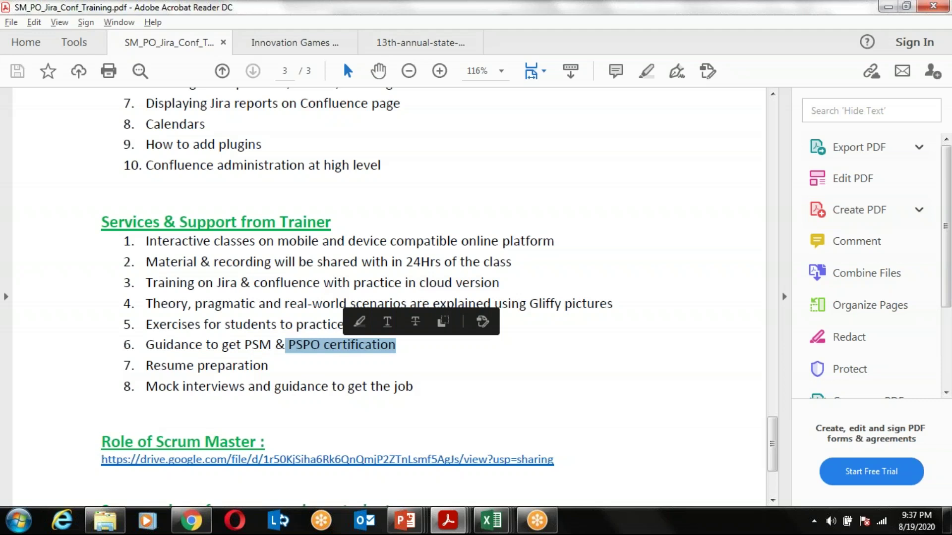
left_click_drag(146, 366, 268, 367)
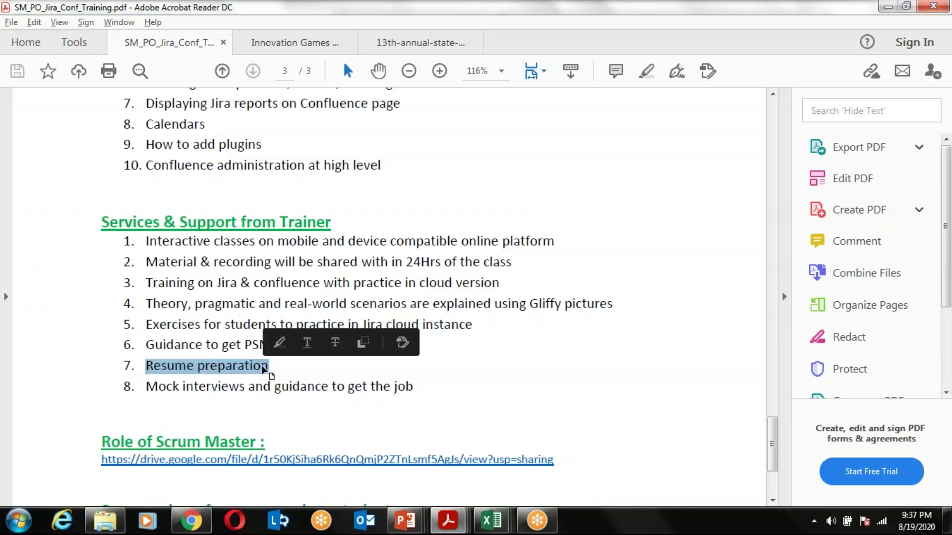
left_click_drag(182, 386, 413, 387)
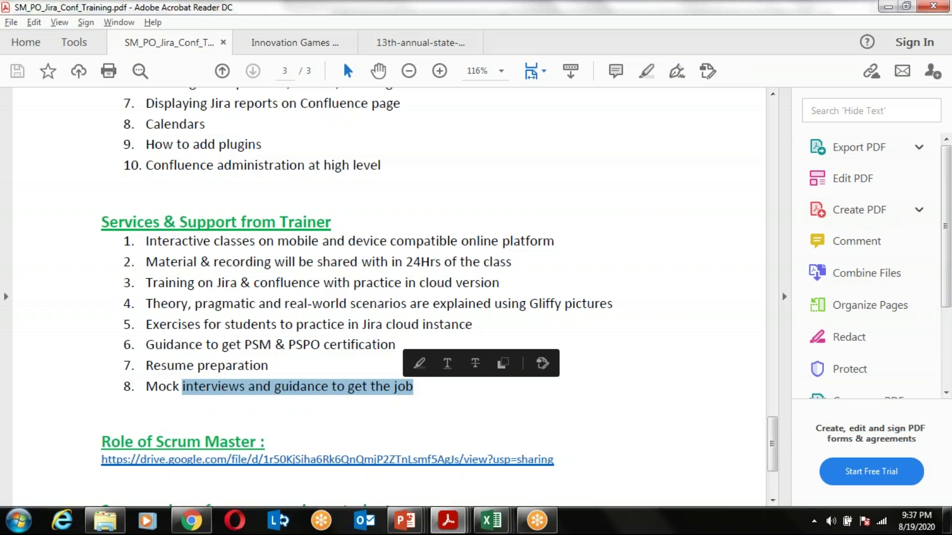
Step: Bring CapacityPanning forward, then switch to the Agile Maturity Scorecard workbook
mouse_move(491, 521)
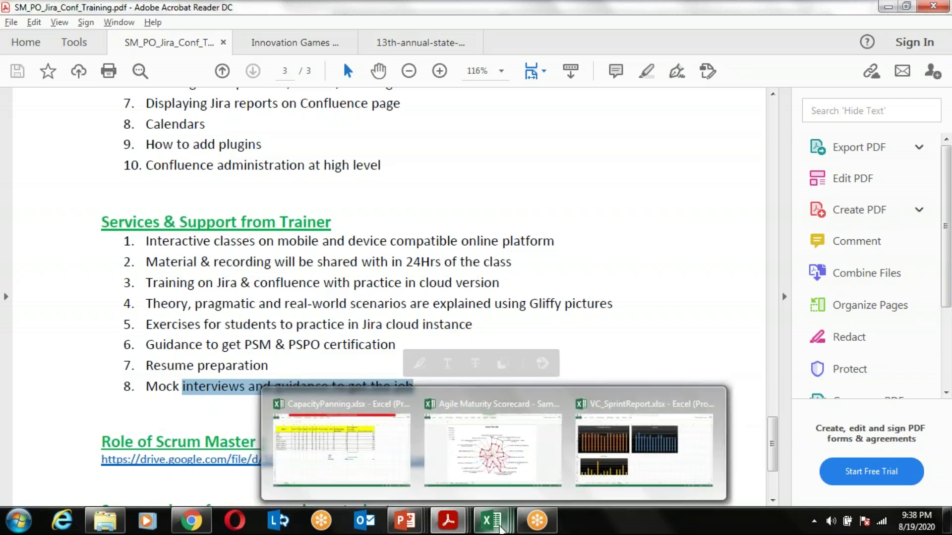
left_click(379, 473)
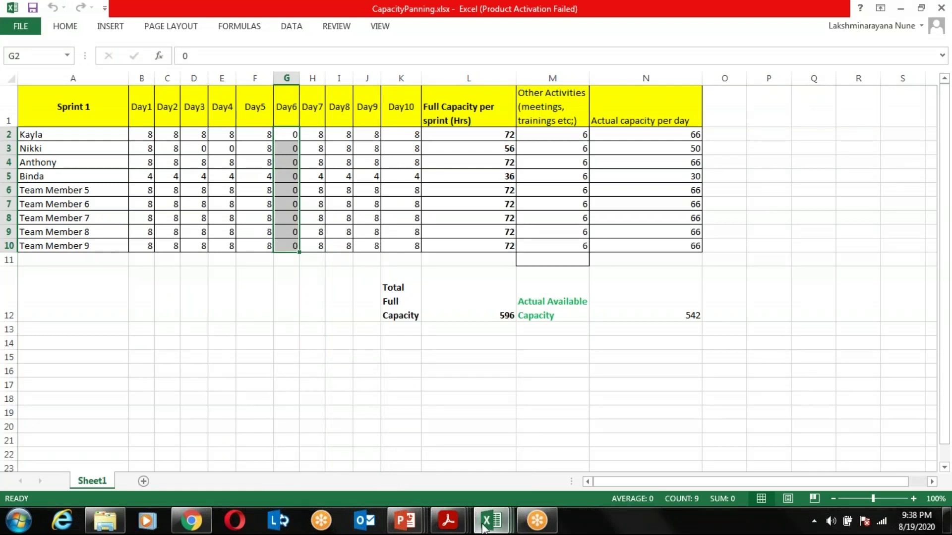
mouse_move(491, 520)
left_click(528, 463)
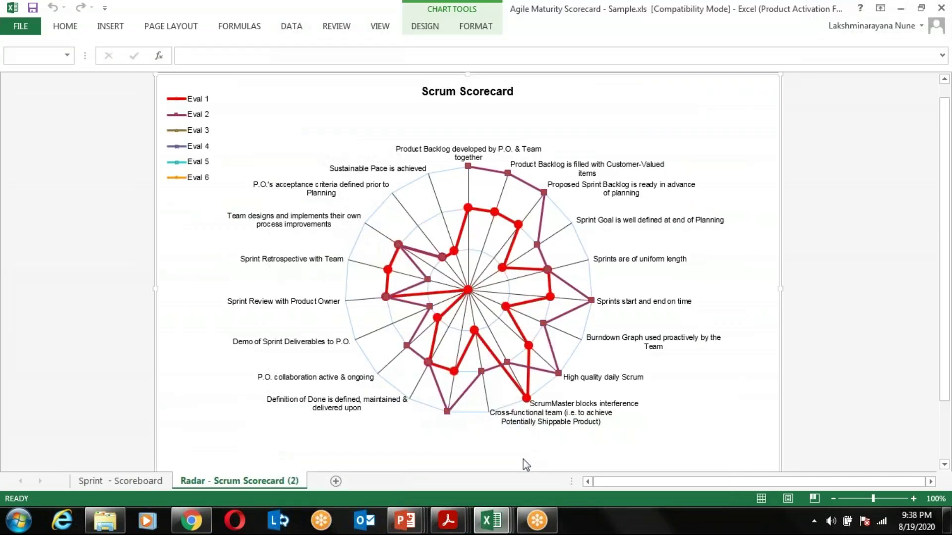
Step: Check the Sprint - Scoreboard rows, then return to the Scrum Scorecard radar sheet
left_click(135, 481)
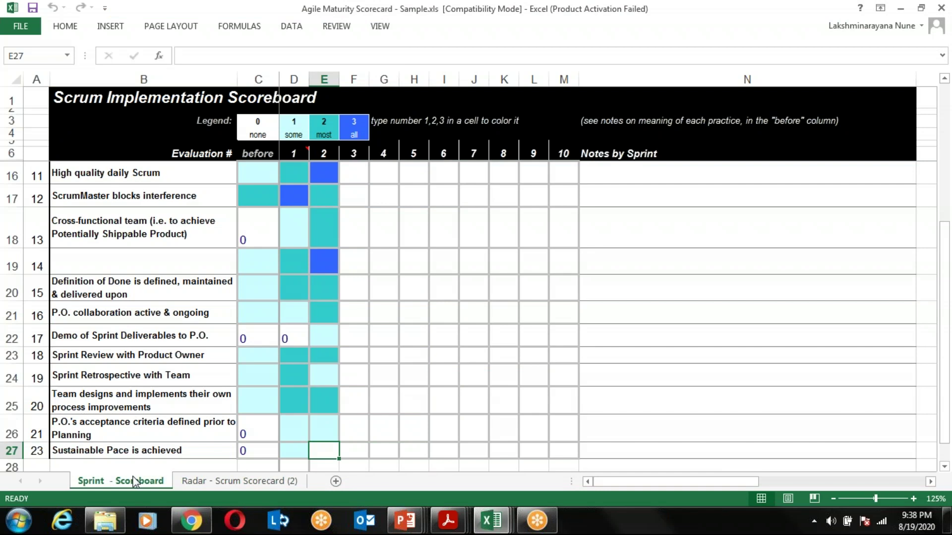
left_click(201, 309)
key("Up")
key("Up")
key("Up")
key("Up")
key("Up")
key("Up")
key("Up")
key("Up")
key("Up")
key("Up")
key("Up")
key("Up")
key("Up")
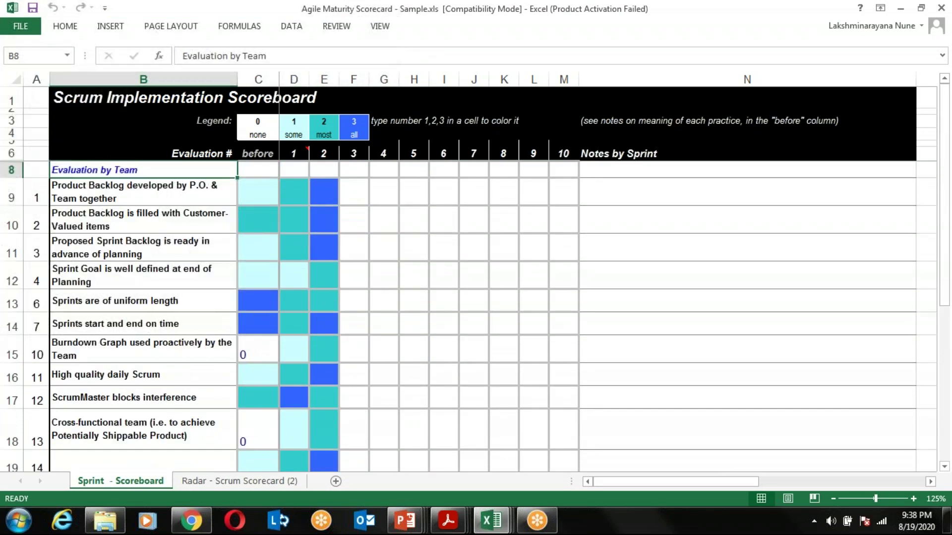
left_click(232, 481)
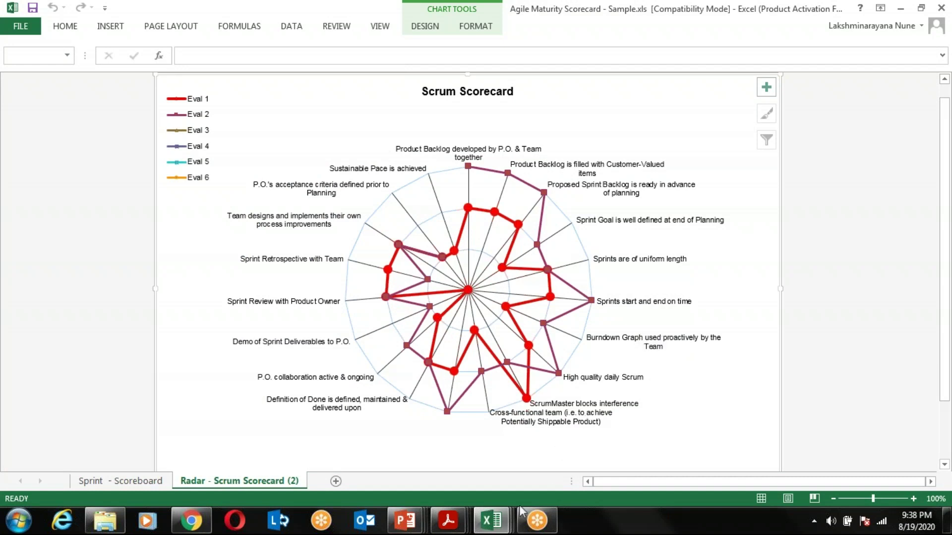
mouse_move(504, 524)
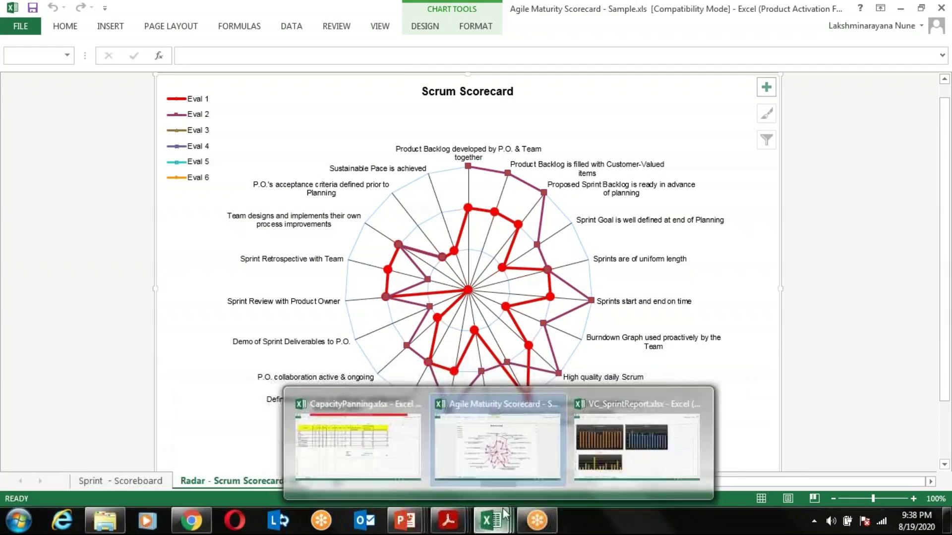
Step: Open VC_SprintReport, view the 2016 sheet table, then return to Sheet1's charts
left_click(602, 472)
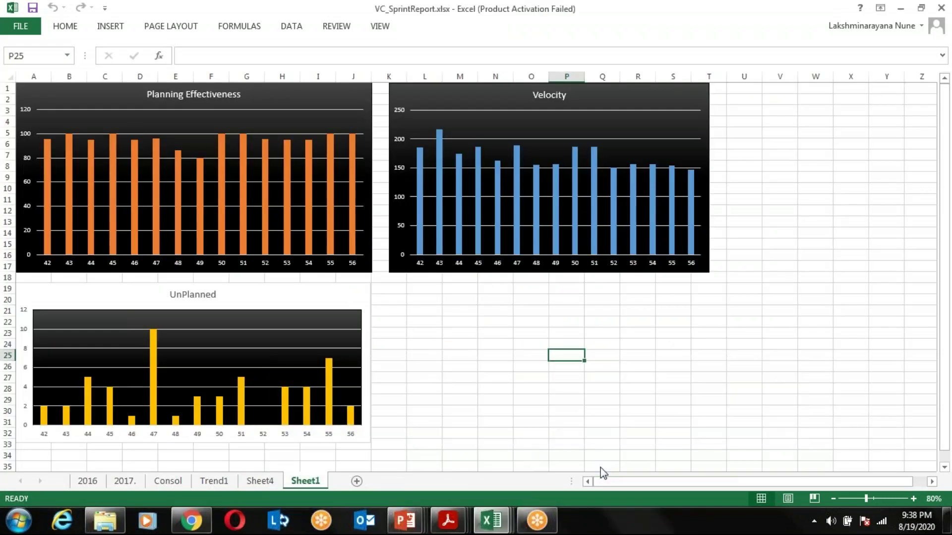
left_click(100, 483)
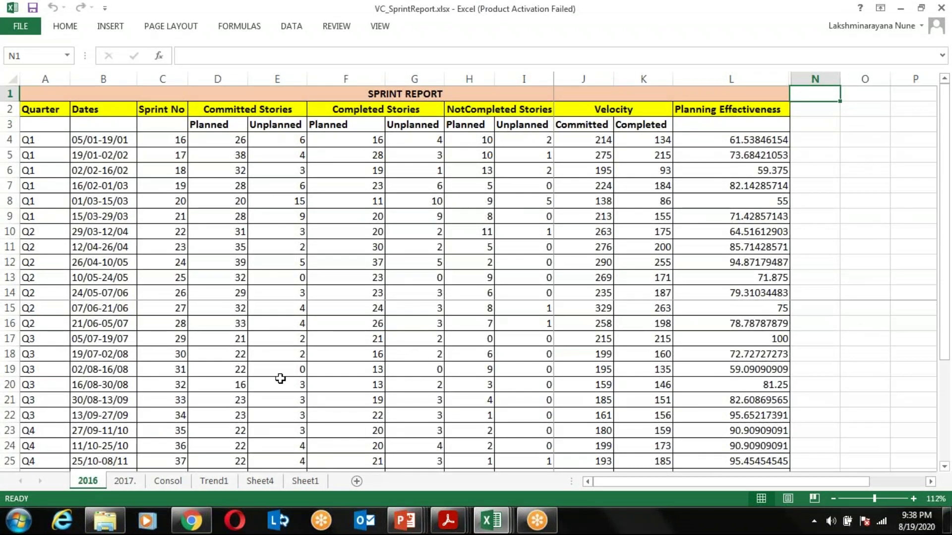
left_click(306, 482)
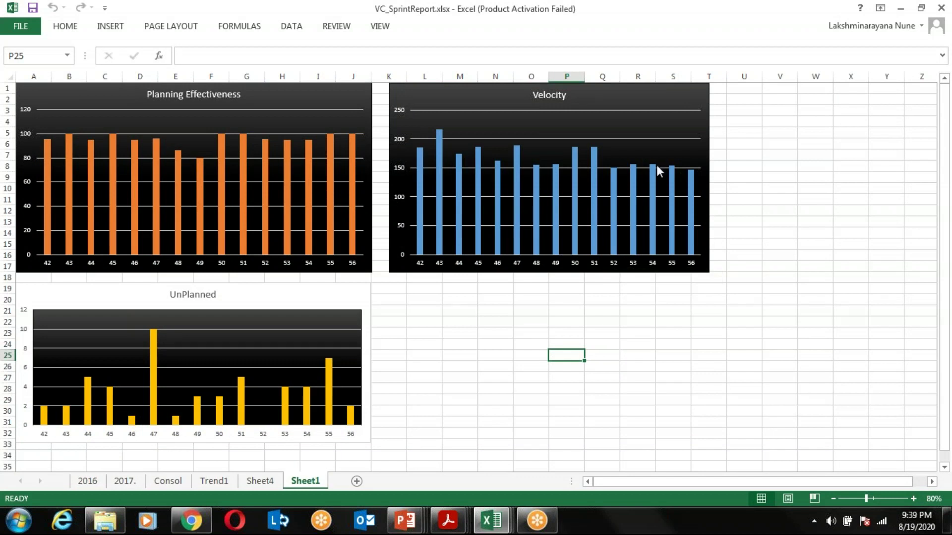
mouse_move(658, 168)
Step: Bring up Contact.pptx, the one-slide flyer for online Scrum Master, Product Owner, Jira and Confluence classes
left_click(190, 520)
mouse_move(405, 521)
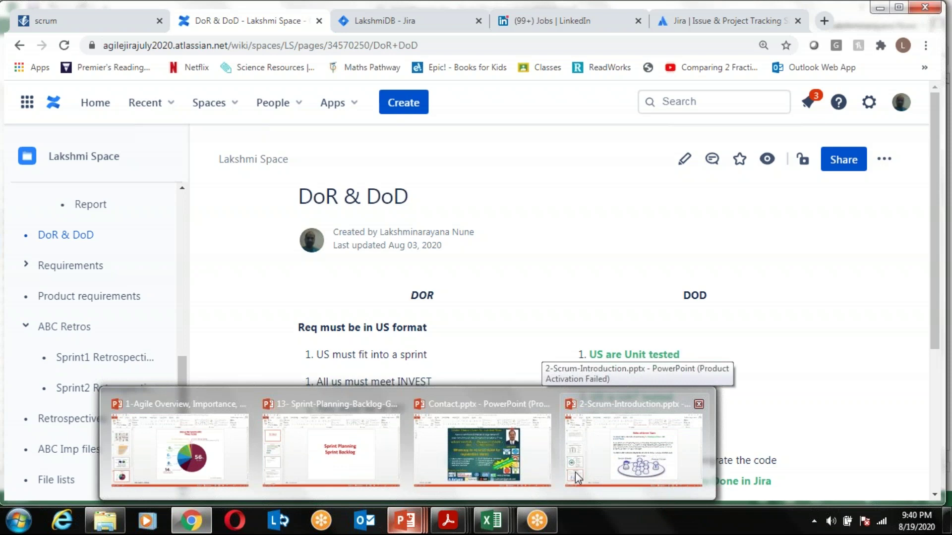
left_click(482, 429)
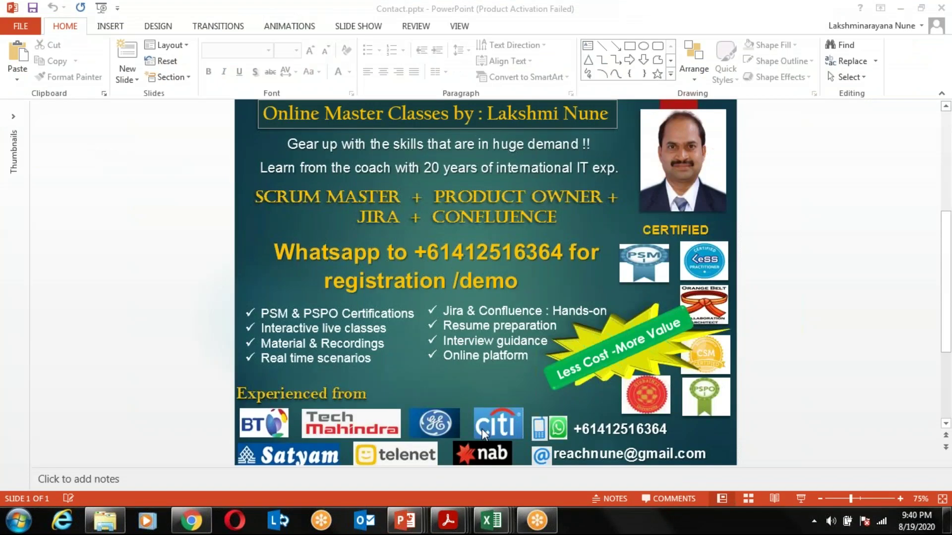